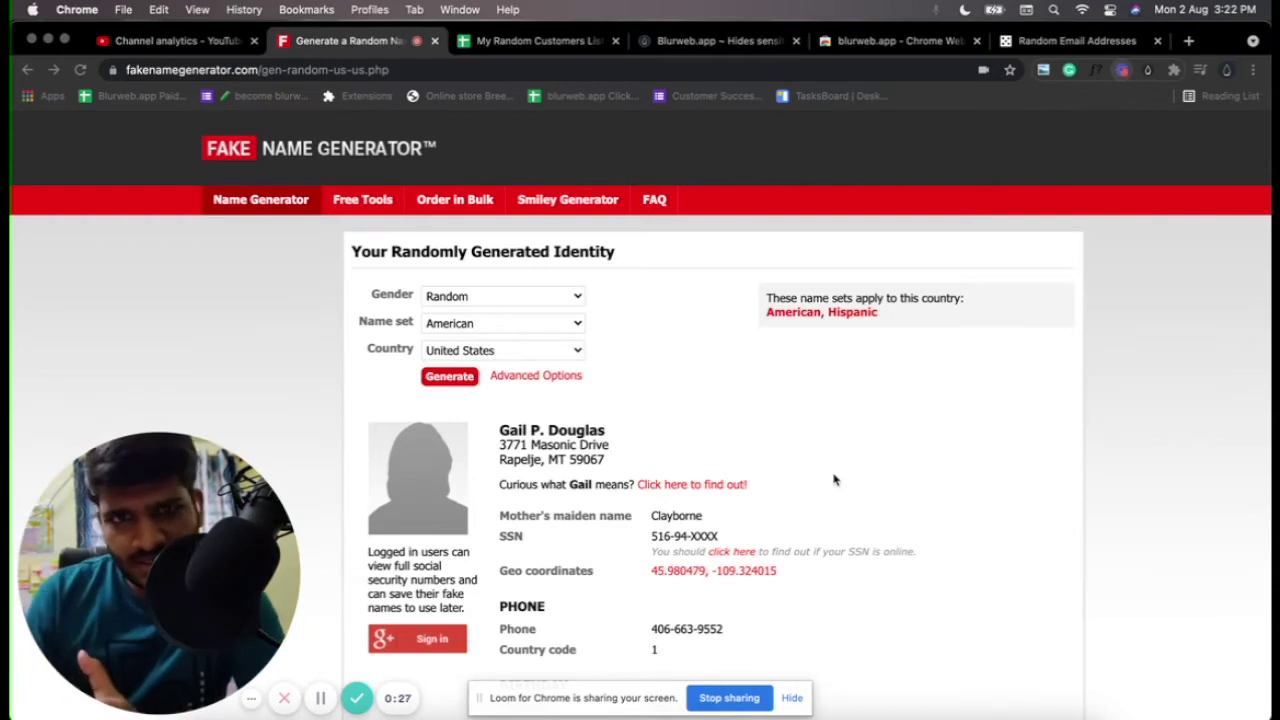
Step: Look over the generated identity page and the blurweb.app listing in the Chrome Web Store
scroll(835, 480, down, 2)
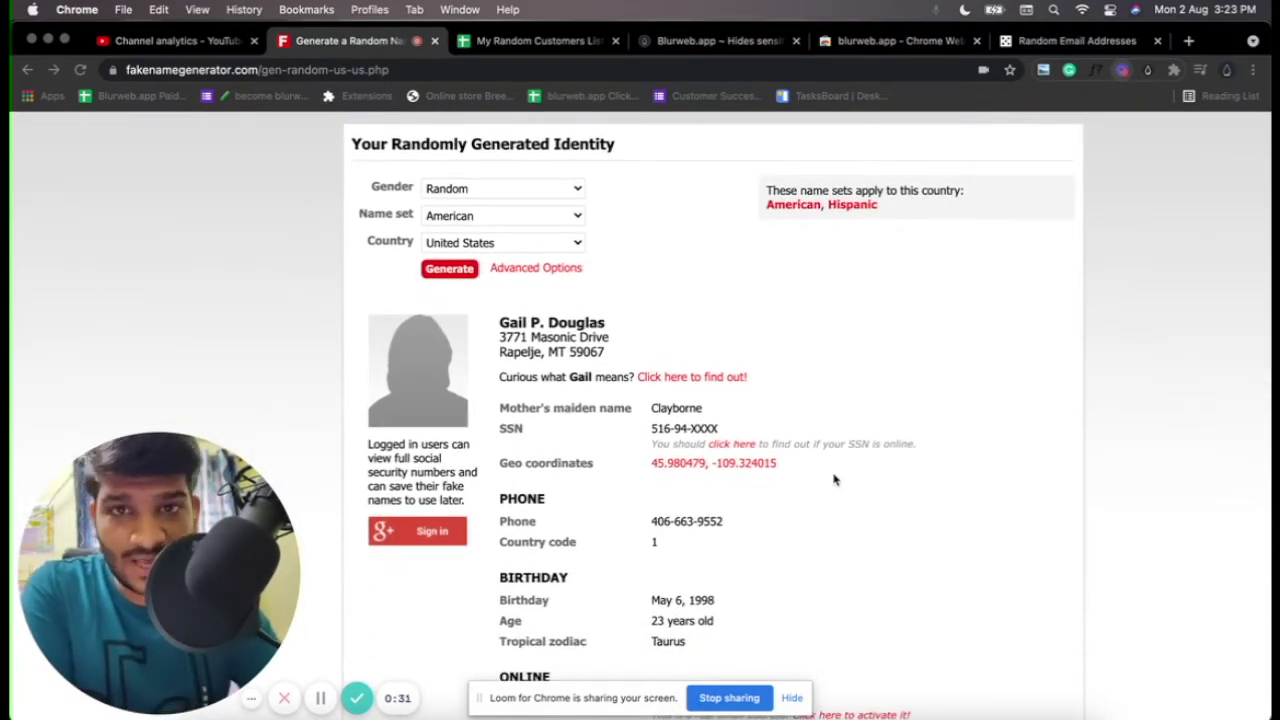
scroll(835, 480, down, 3)
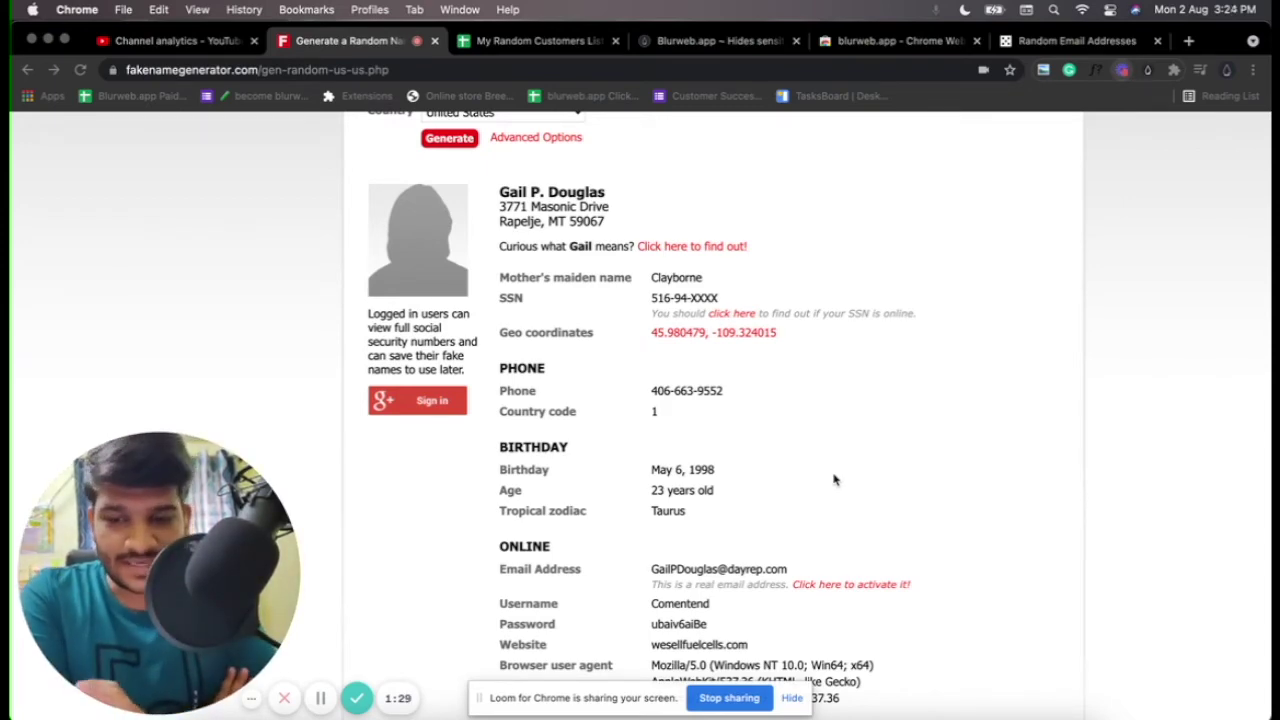
scroll(876, 320, up, 5)
click(870, 40)
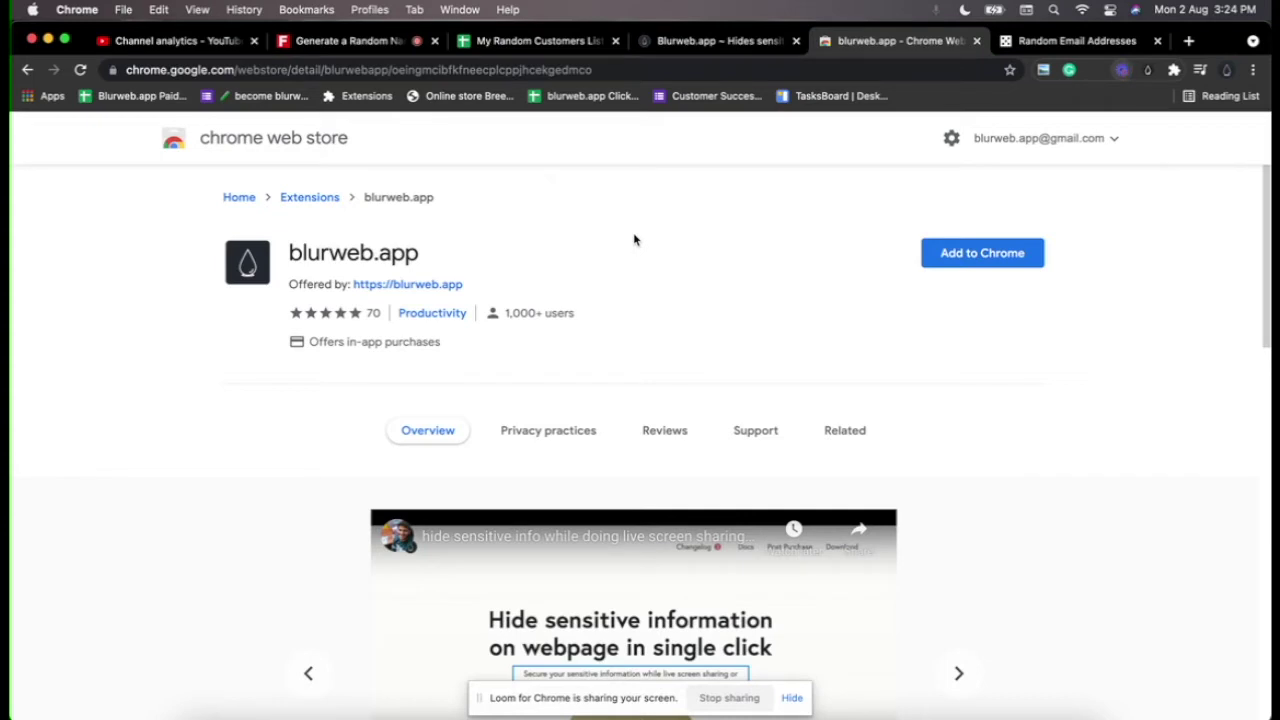
click(400, 40)
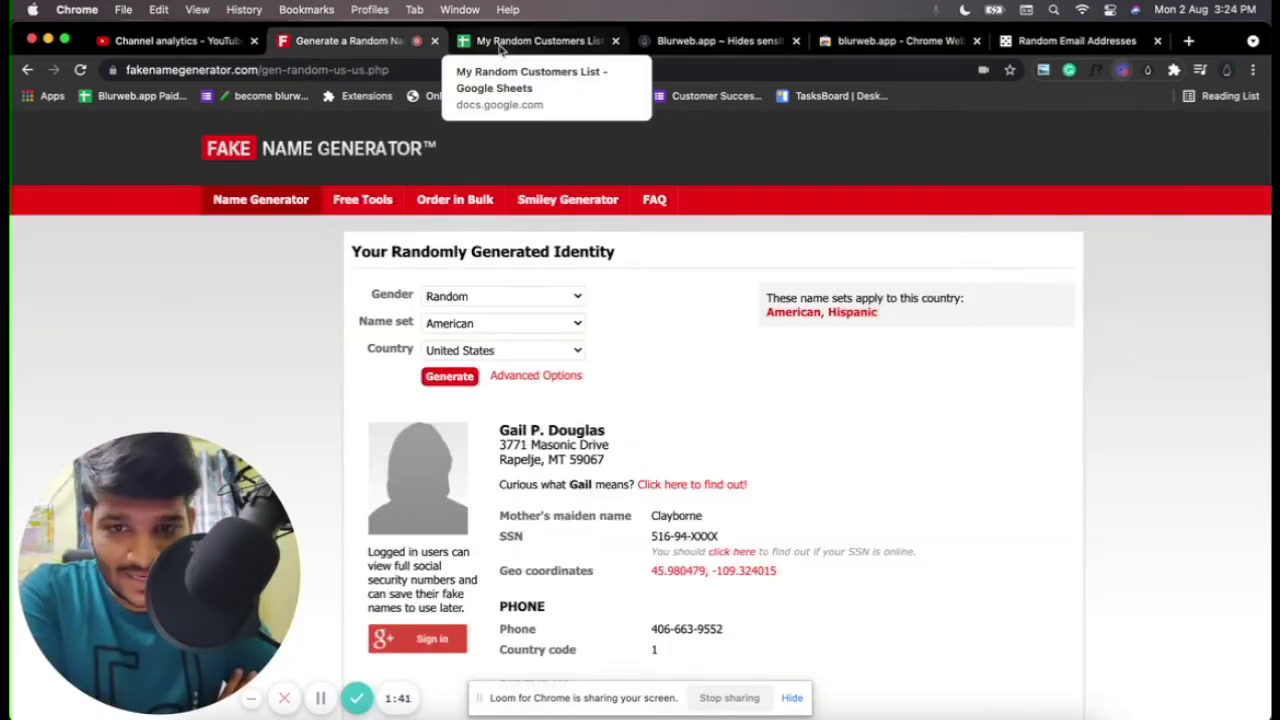
Step: Activate the blurweb.app extension on the generated identity page and blur the profile photo
click(1149, 72)
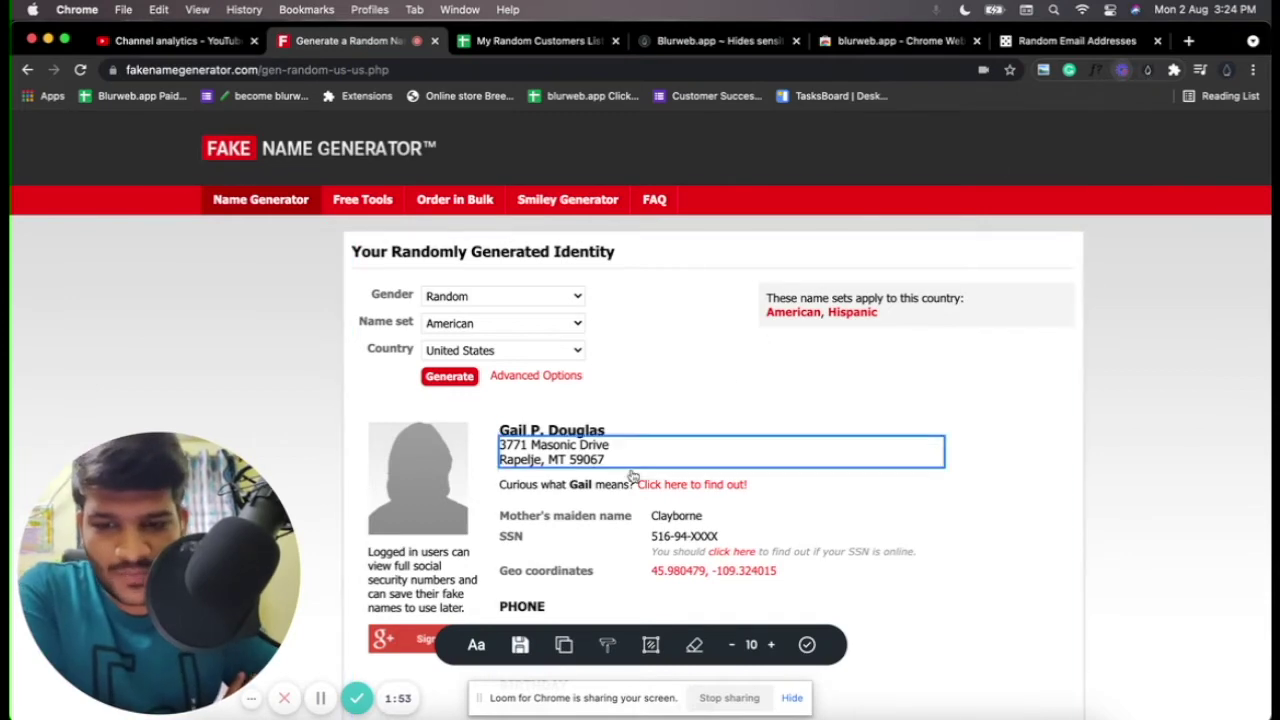
scroll(637, 470, down, 5)
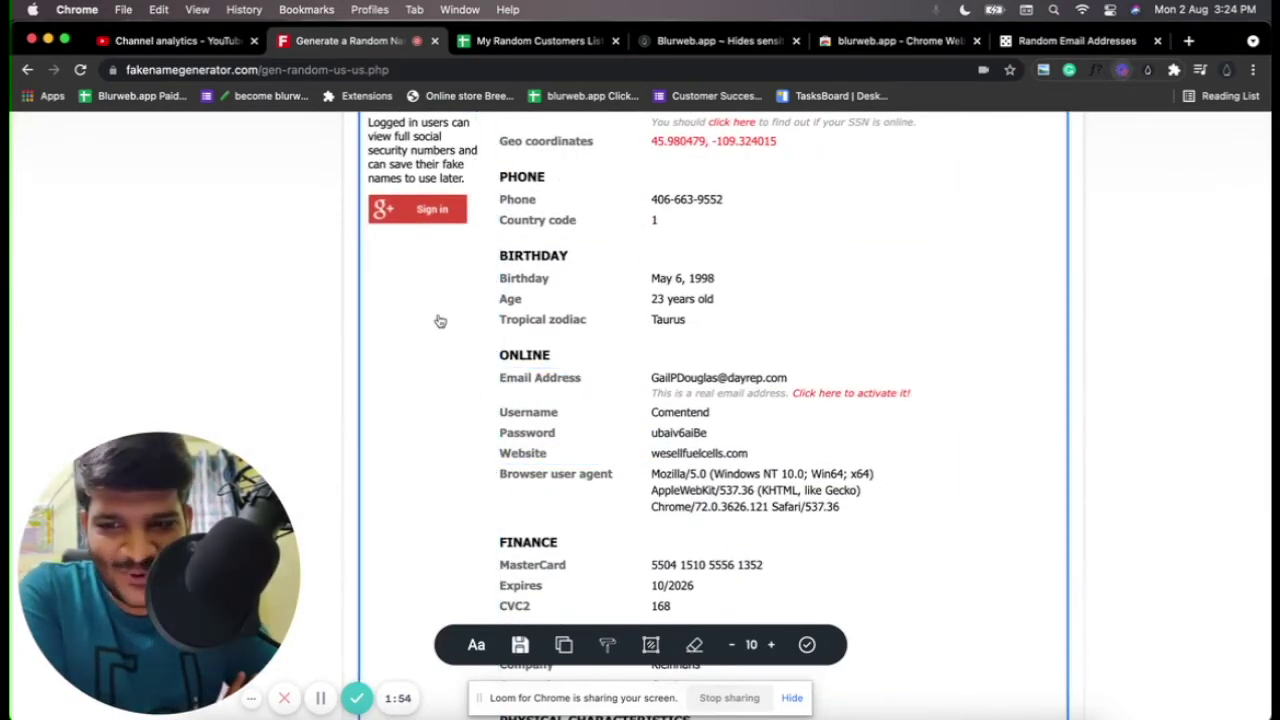
scroll(440, 300, up, 5)
scroll(557, 484, down, 5)
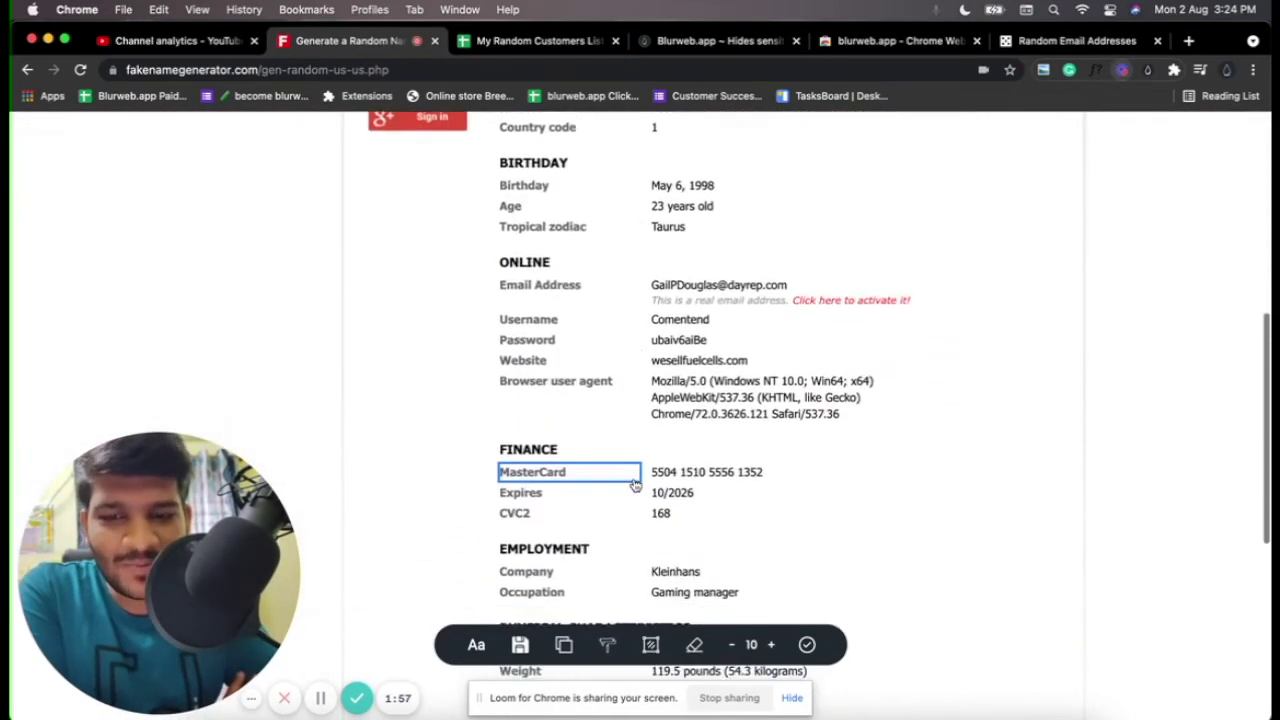
scroll(540, 490, up, 5)
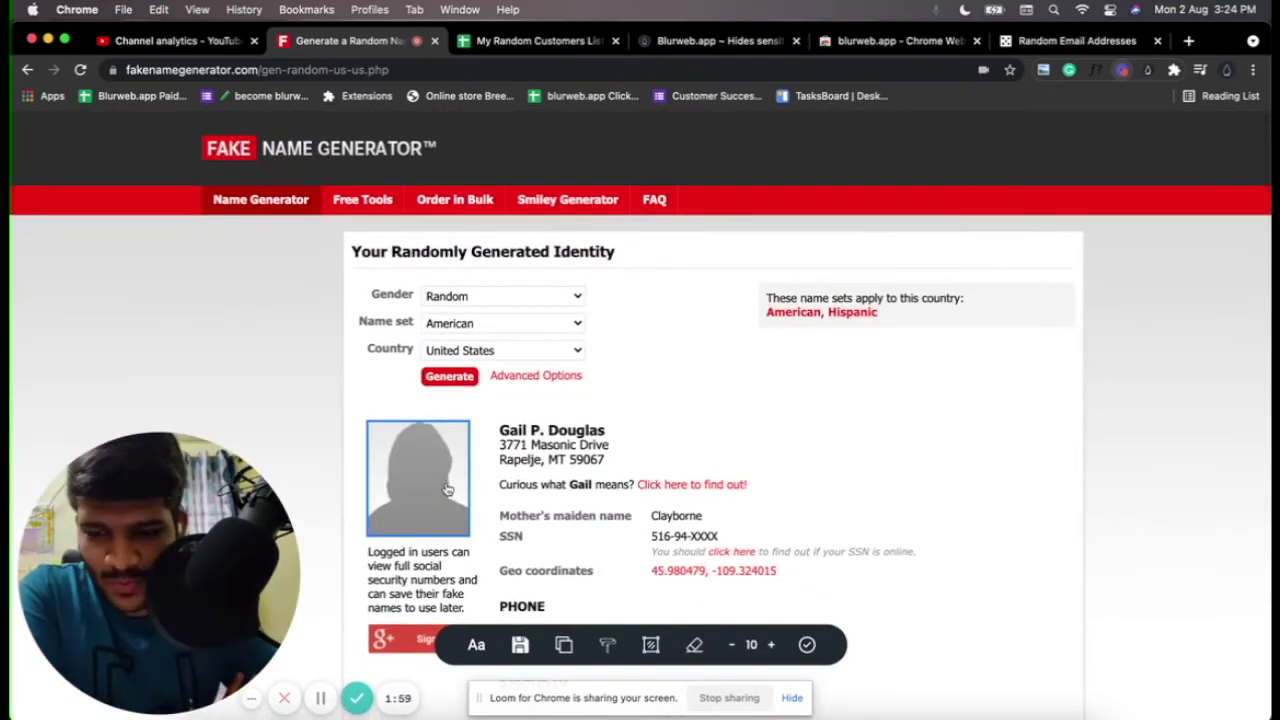
scroll(446, 462, down, 2)
scroll(446, 462, down, 3)
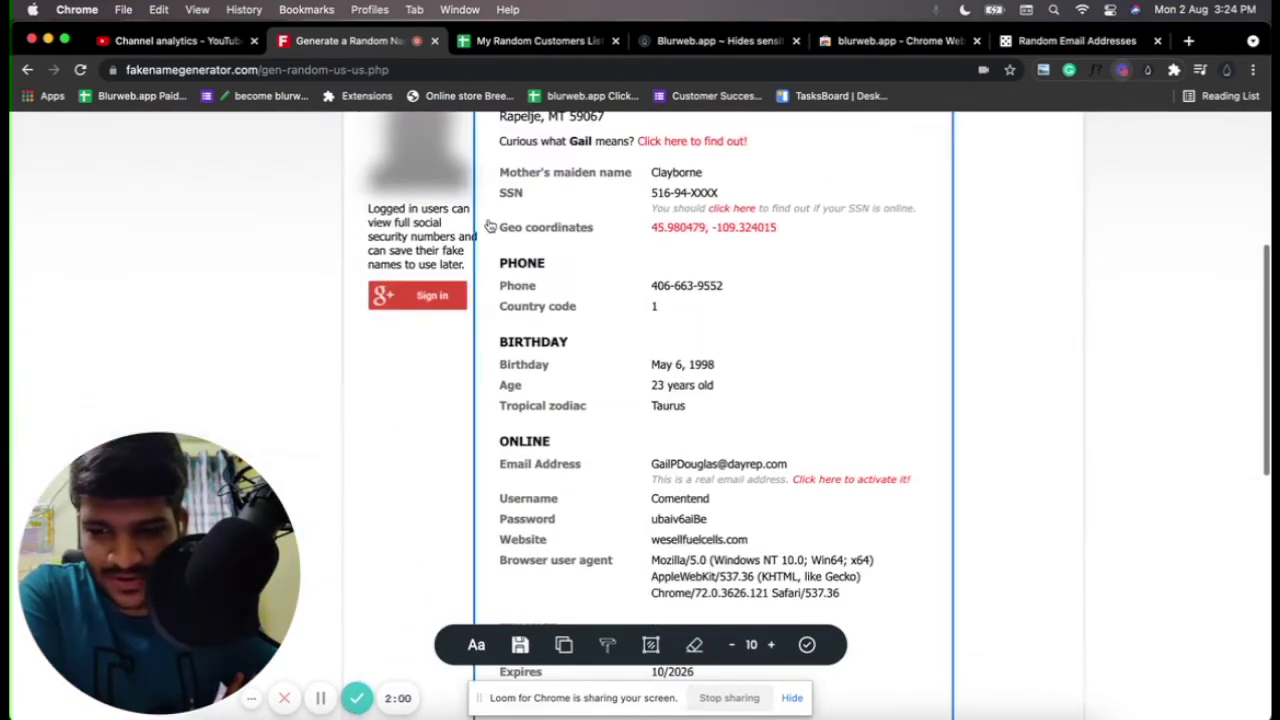
Step: Blur the PHONE heading, the Phone label, the BIRTHDAY heading and the Tropical zodiac label
click(522, 266)
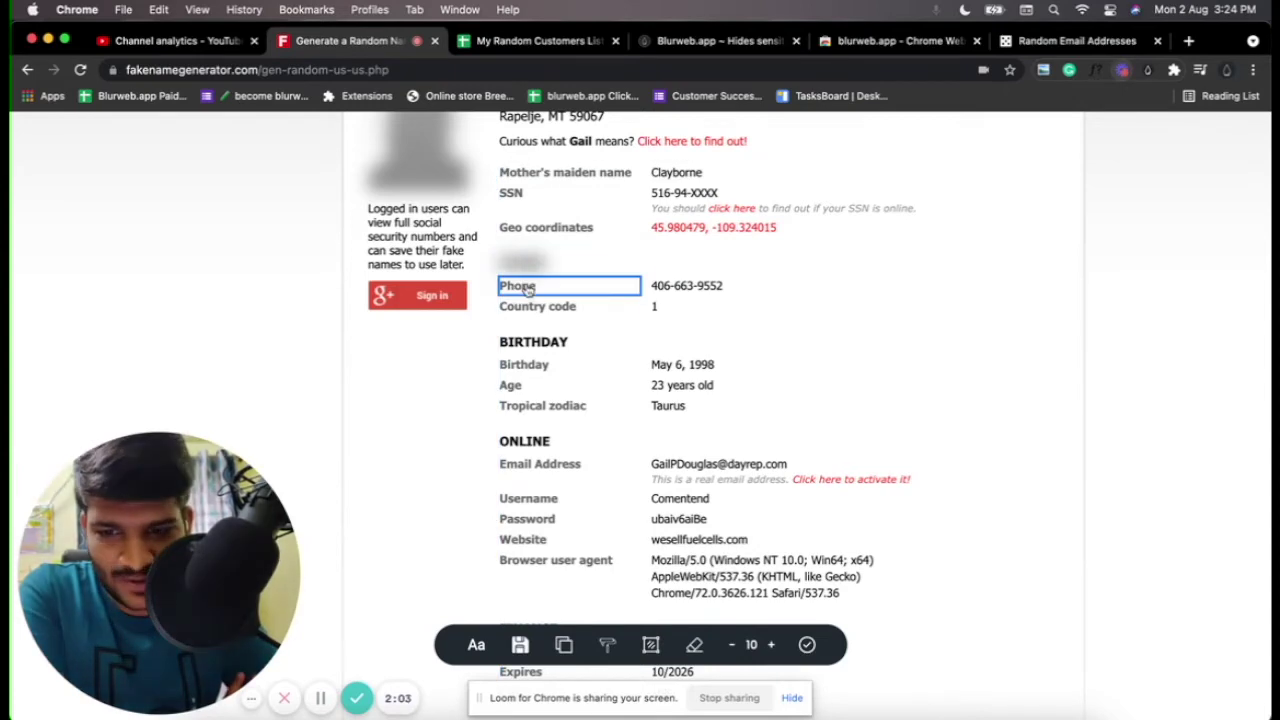
click(528, 290)
click(528, 344)
click(530, 409)
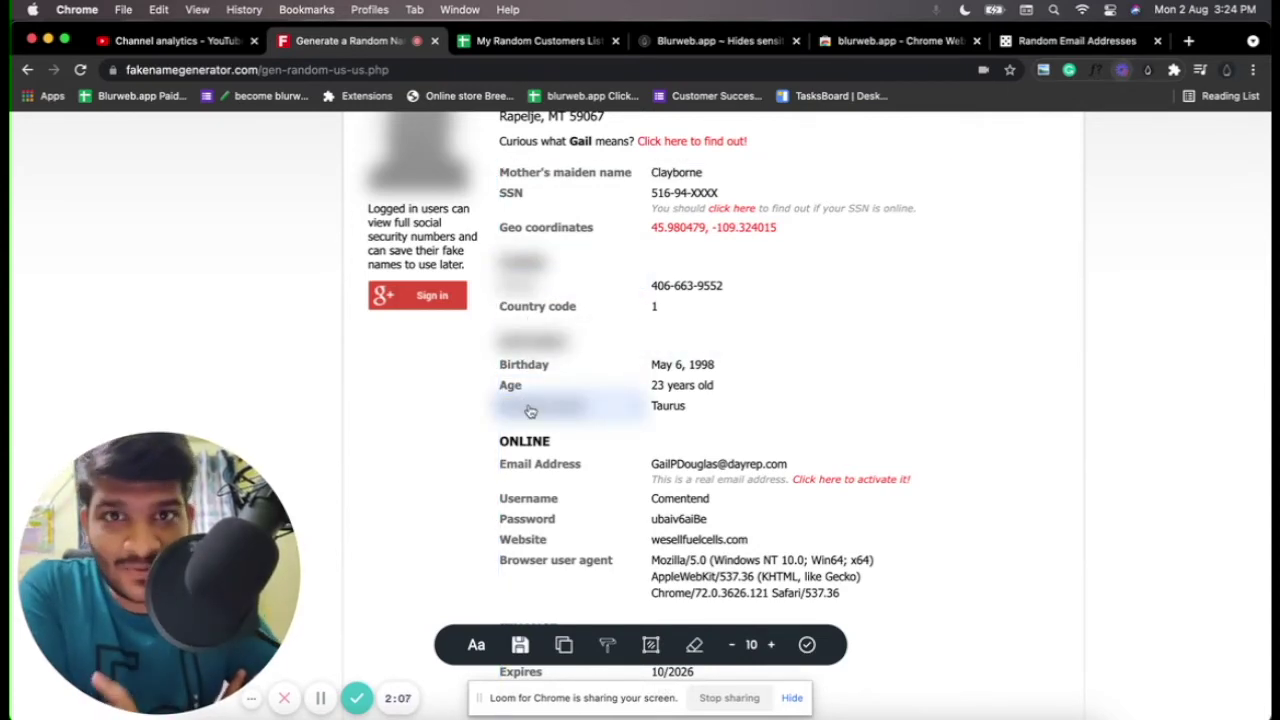
Step: Blur the full name above the postal address and finish blurring on the identity page
scroll(530, 411, up, 5)
click(530, 409)
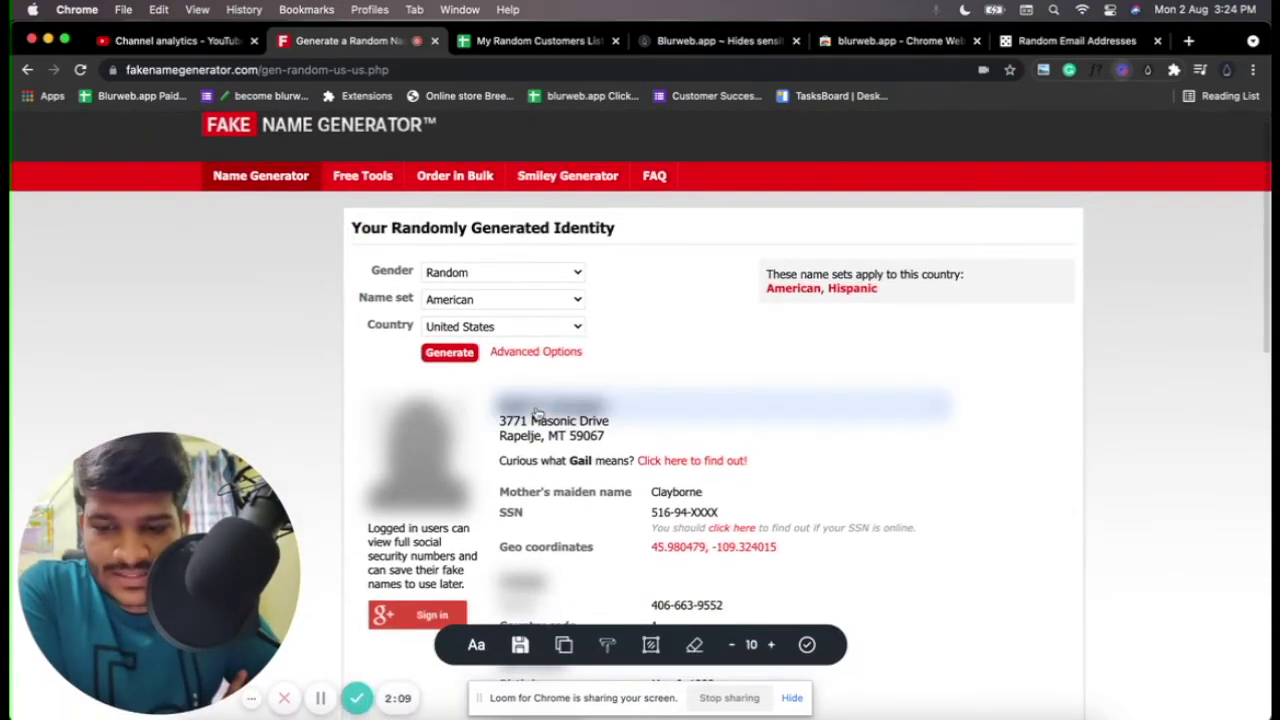
click(808, 645)
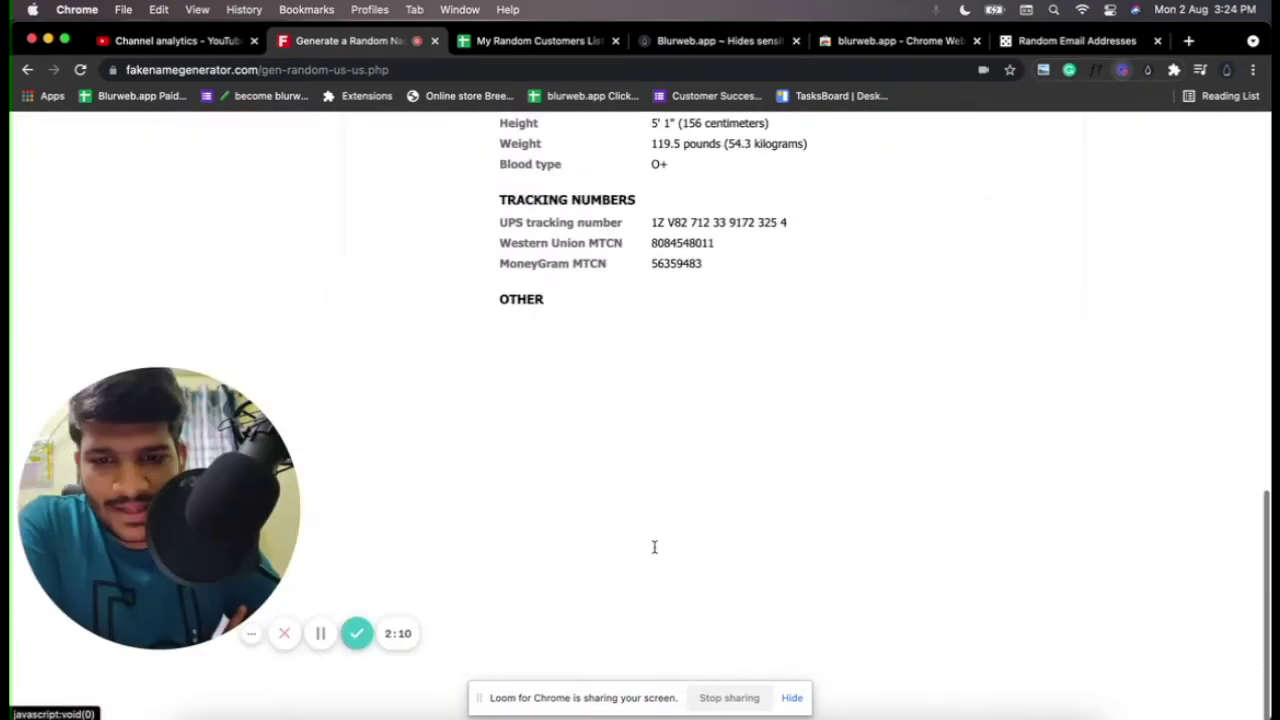
scroll(655, 553, down, 15)
scroll(655, 548, up, 15)
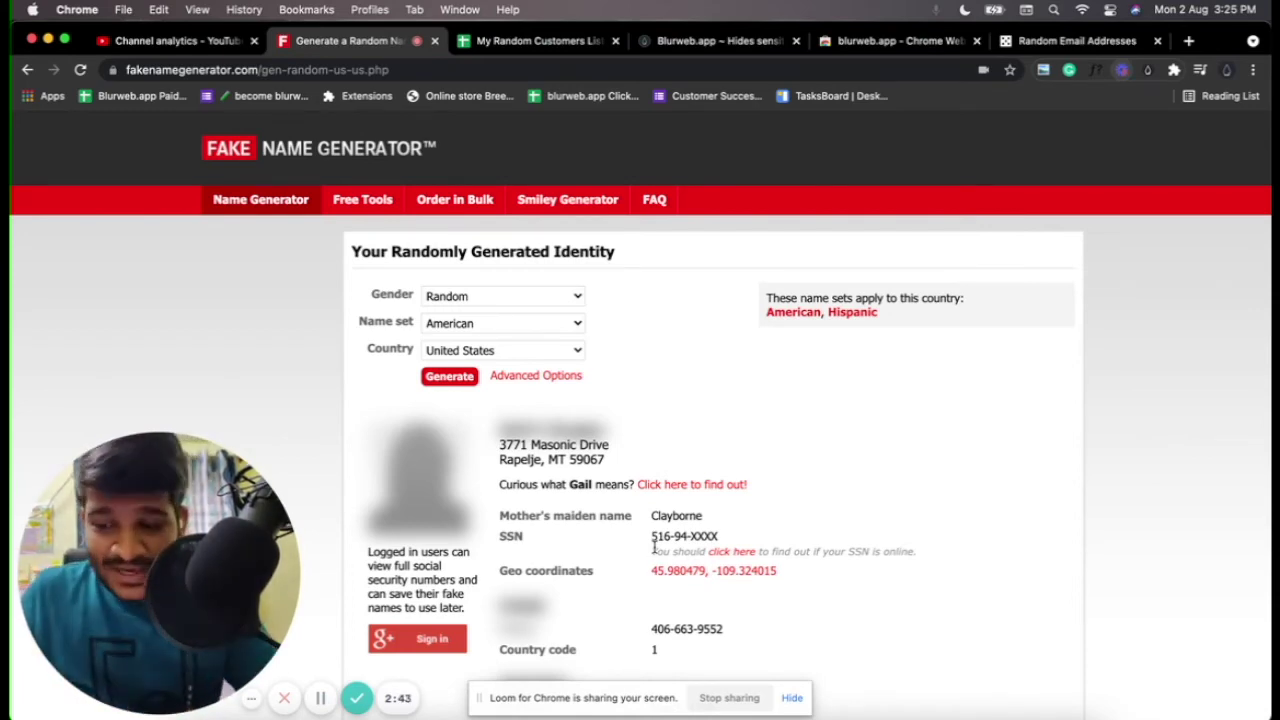
scroll(683, 536, down, 10)
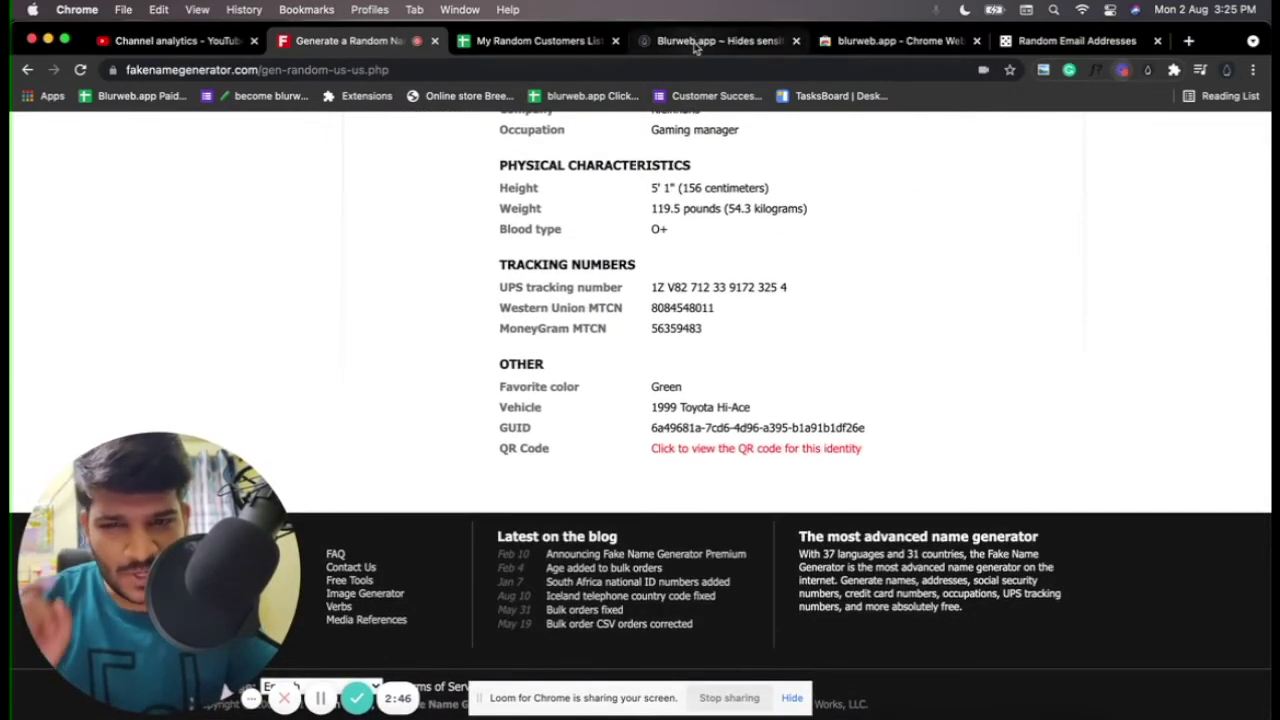
Step: Switch to the blurweb.app homepage, activate the blur extension, and blur the main headline and the paragraph under it
click(712, 41)
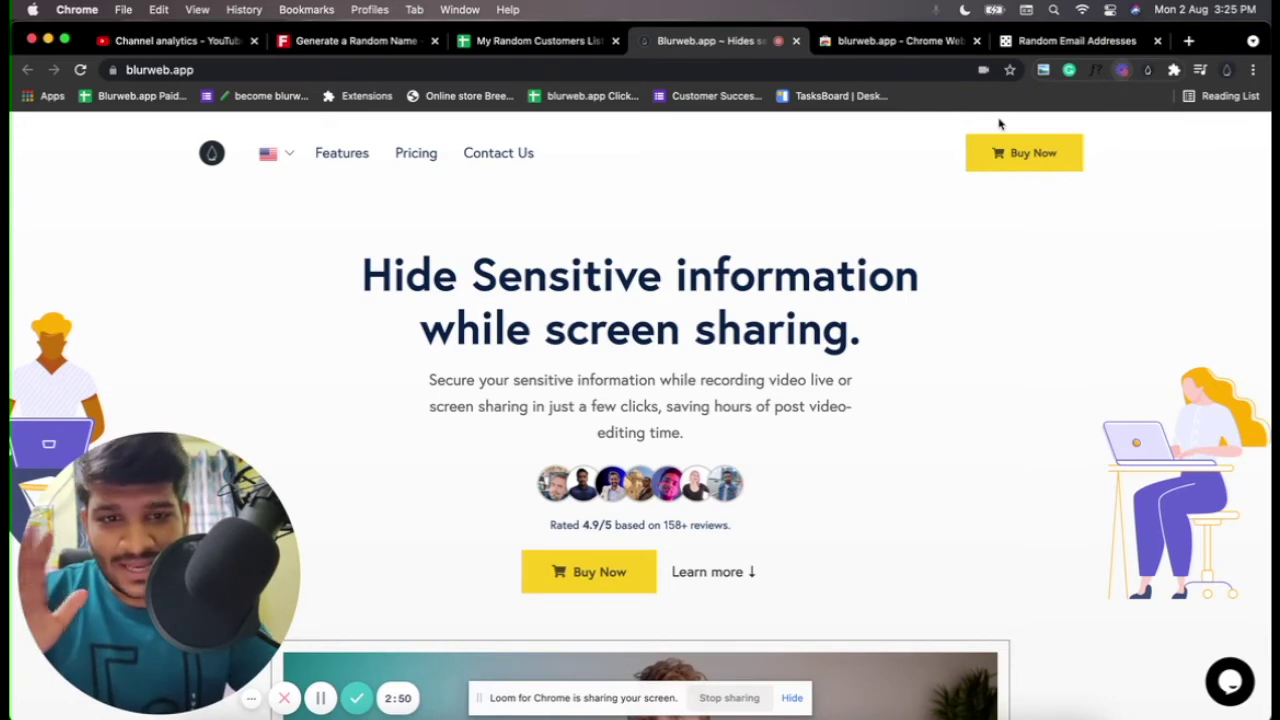
click(1149, 70)
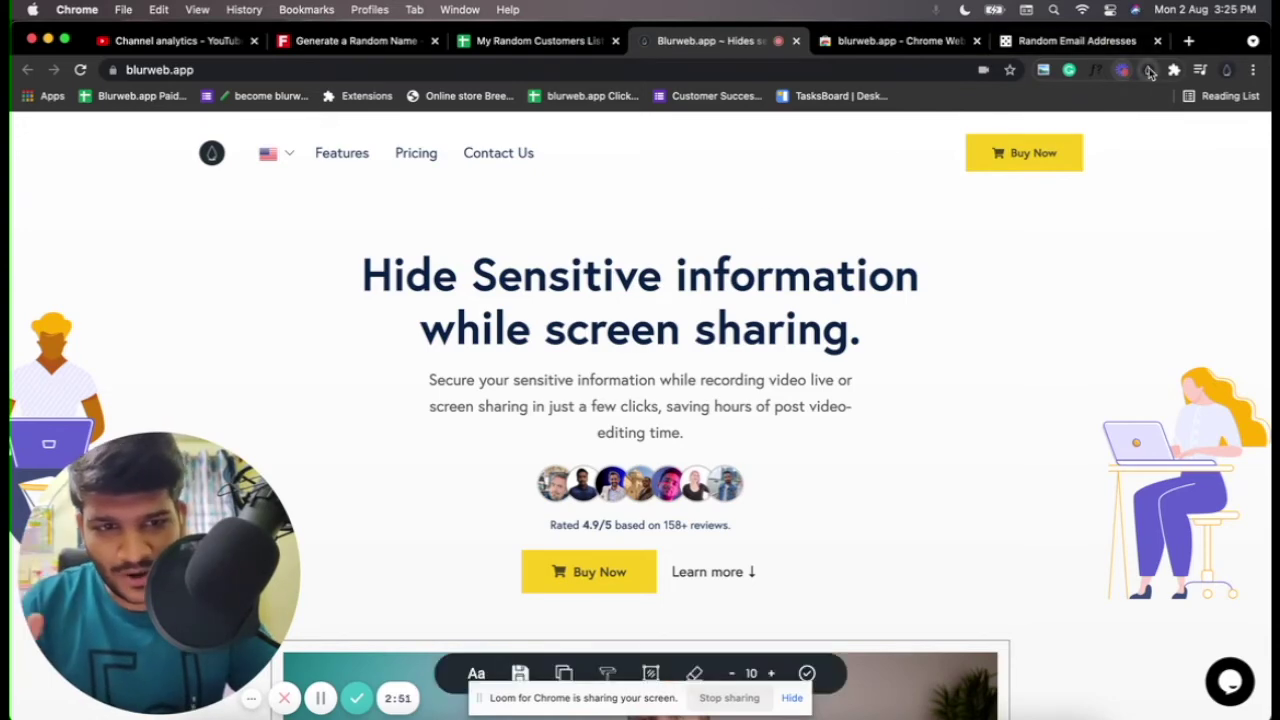
click(560, 280)
click(567, 409)
Step: Blur the "Here's how Blurweb App works" heading, the "Single Click to Blur" heading and the testimonial text beneath it
scroll(567, 409, down, 10)
click(560, 473)
scroll(566, 460, down, 4)
click(731, 329)
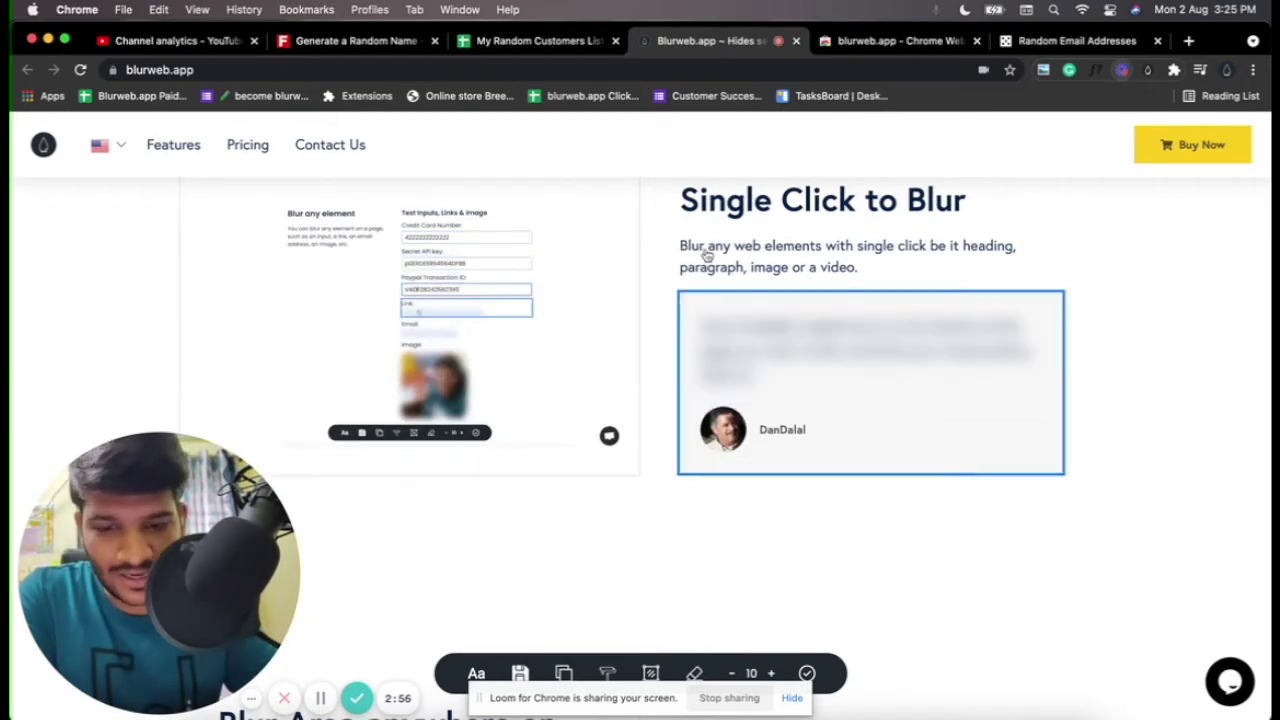
click(716, 214)
scroll(718, 281, up, 15)
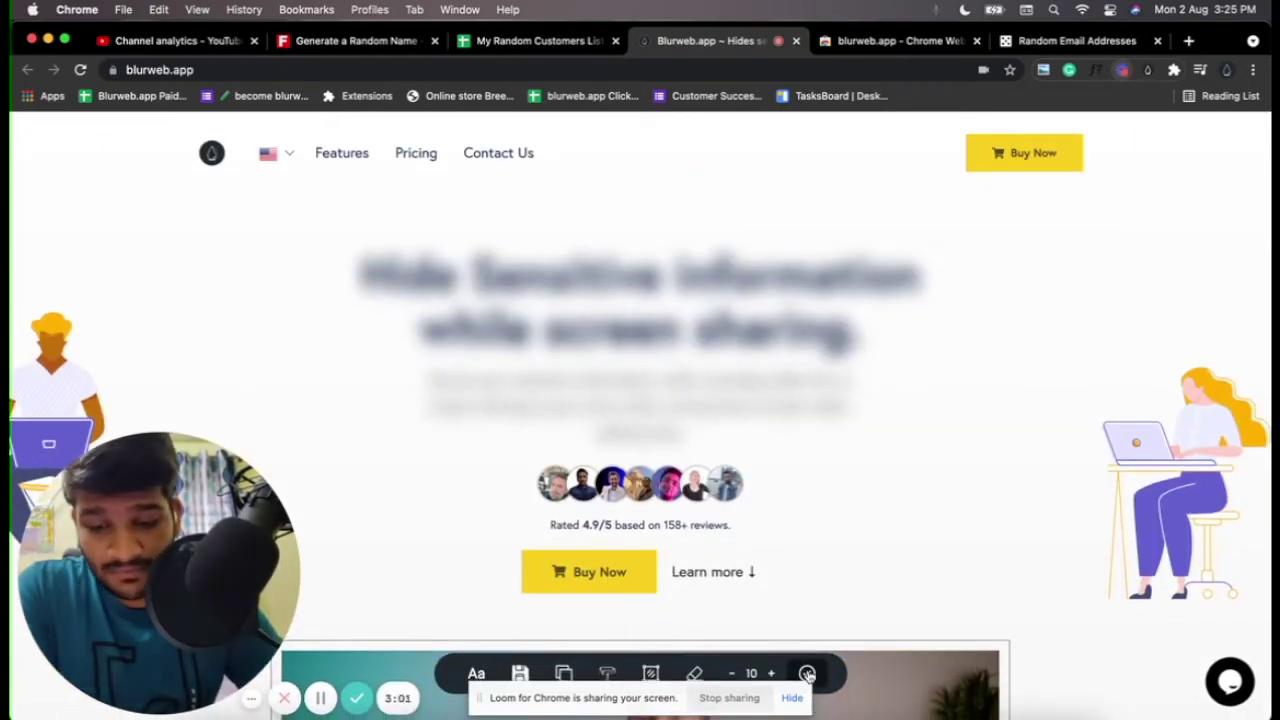
scroll(826, 523, down, 12)
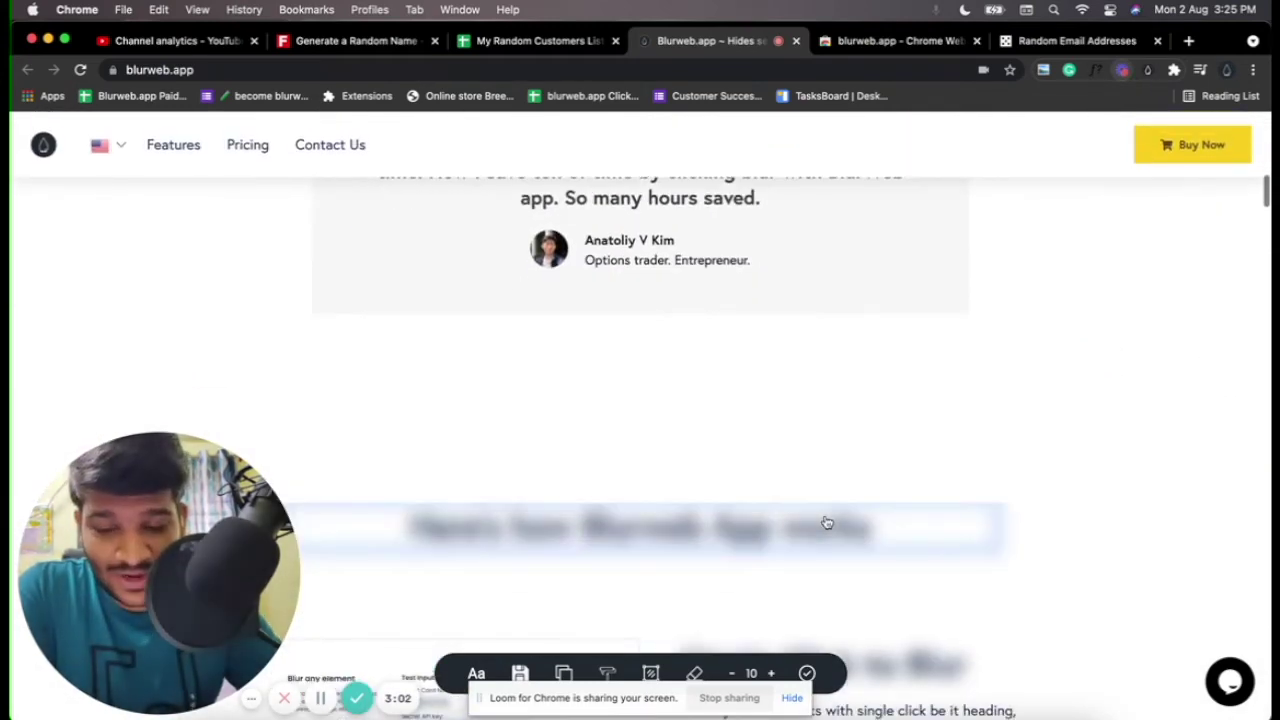
scroll(826, 523, up, 5)
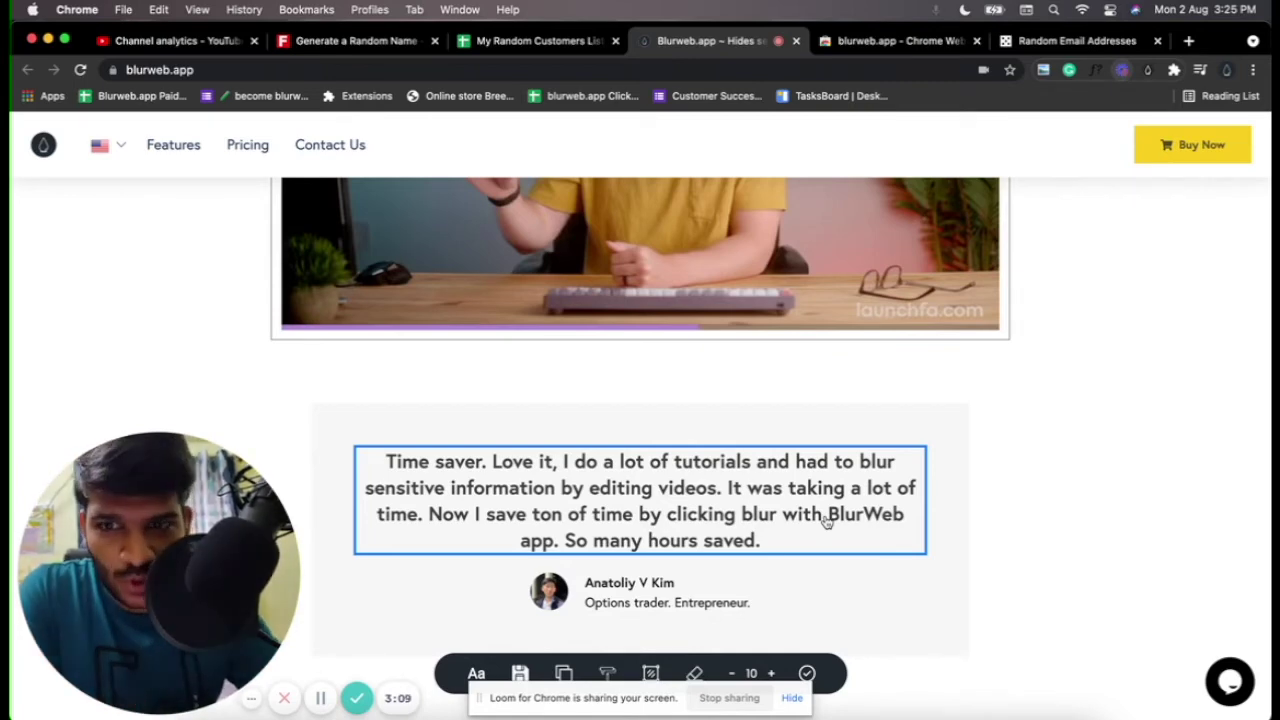
Step: Switch to the My Random Customers List spreadsheet, activate the blur extension and start the Blur Area tool
click(530, 44)
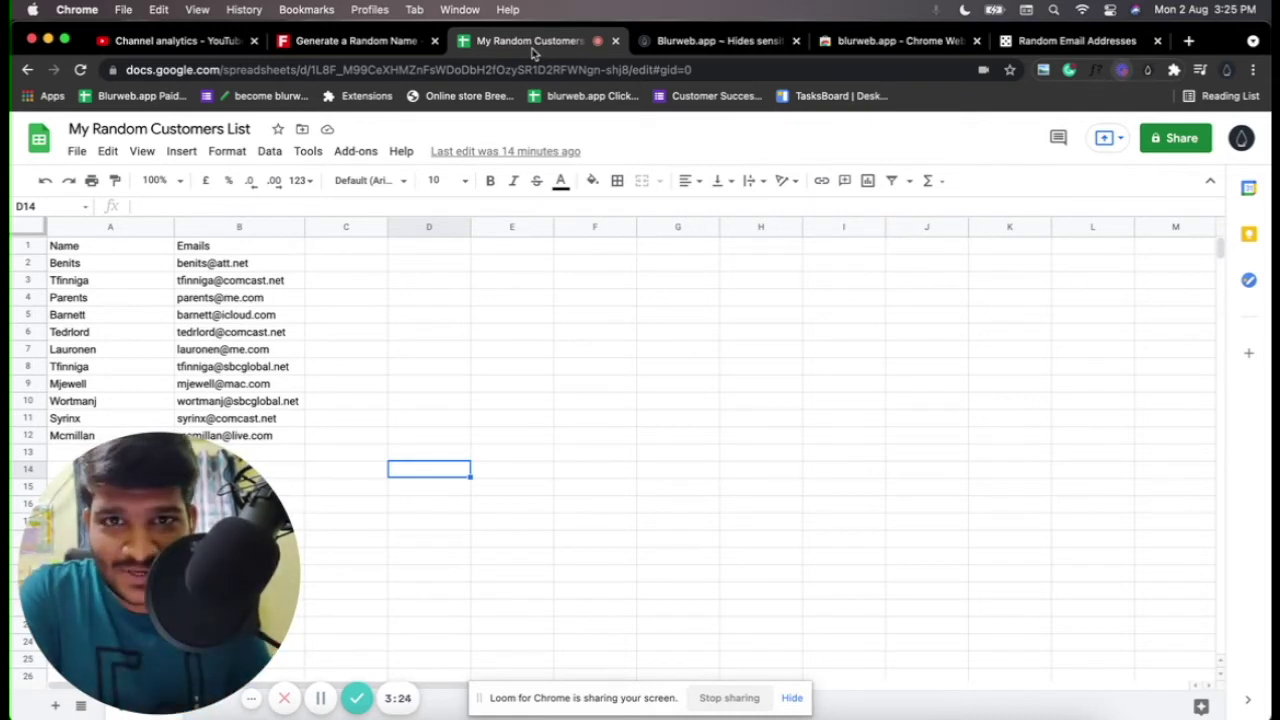
drag(297, 566, 1262, 553)
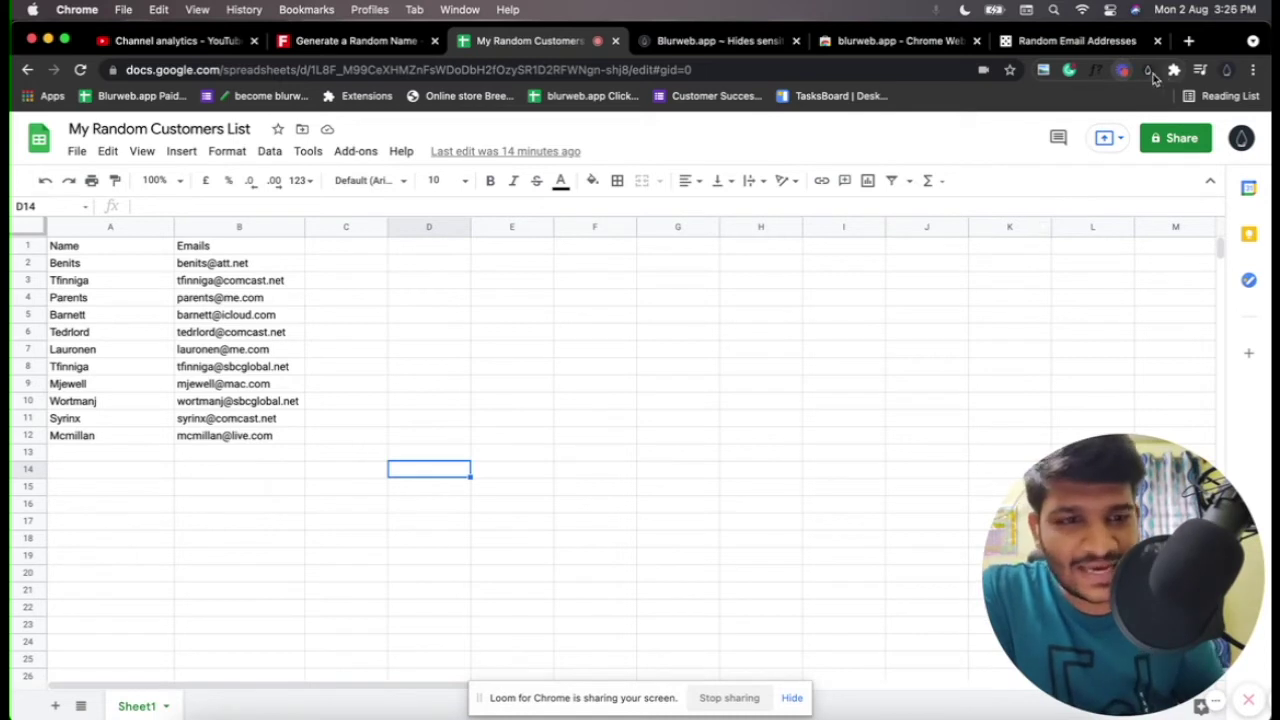
click(1149, 72)
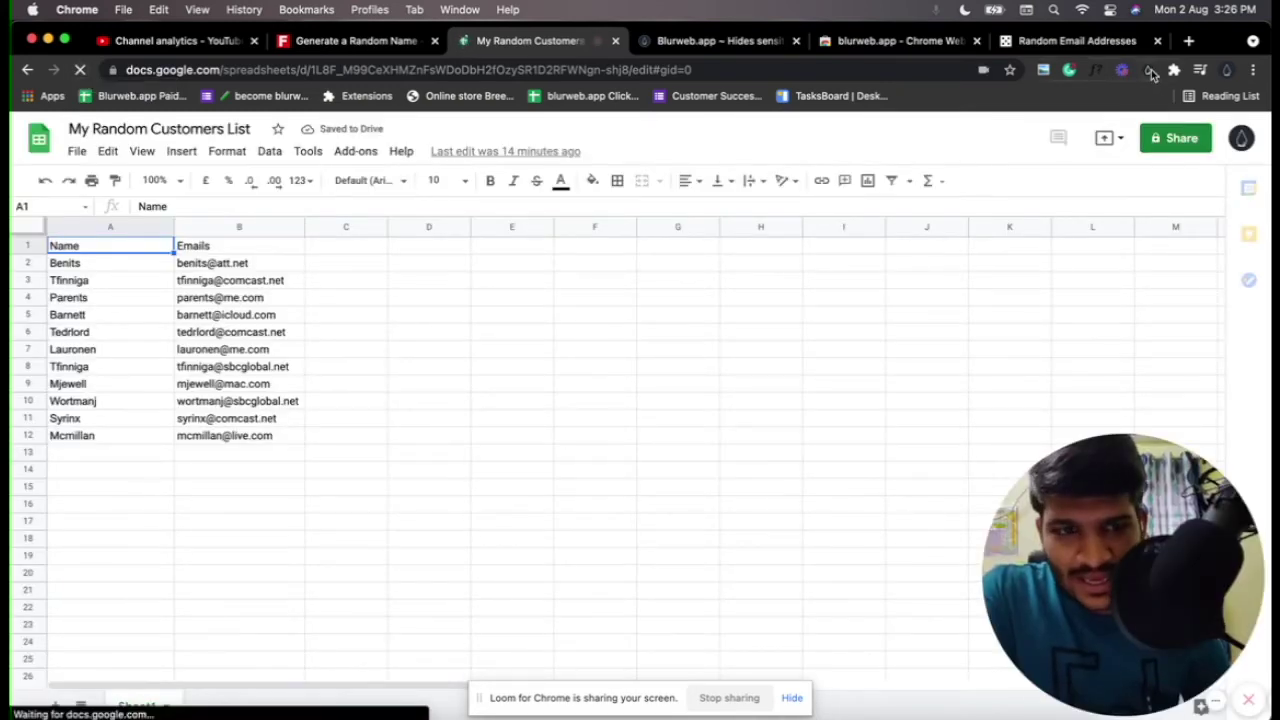
click(1149, 72)
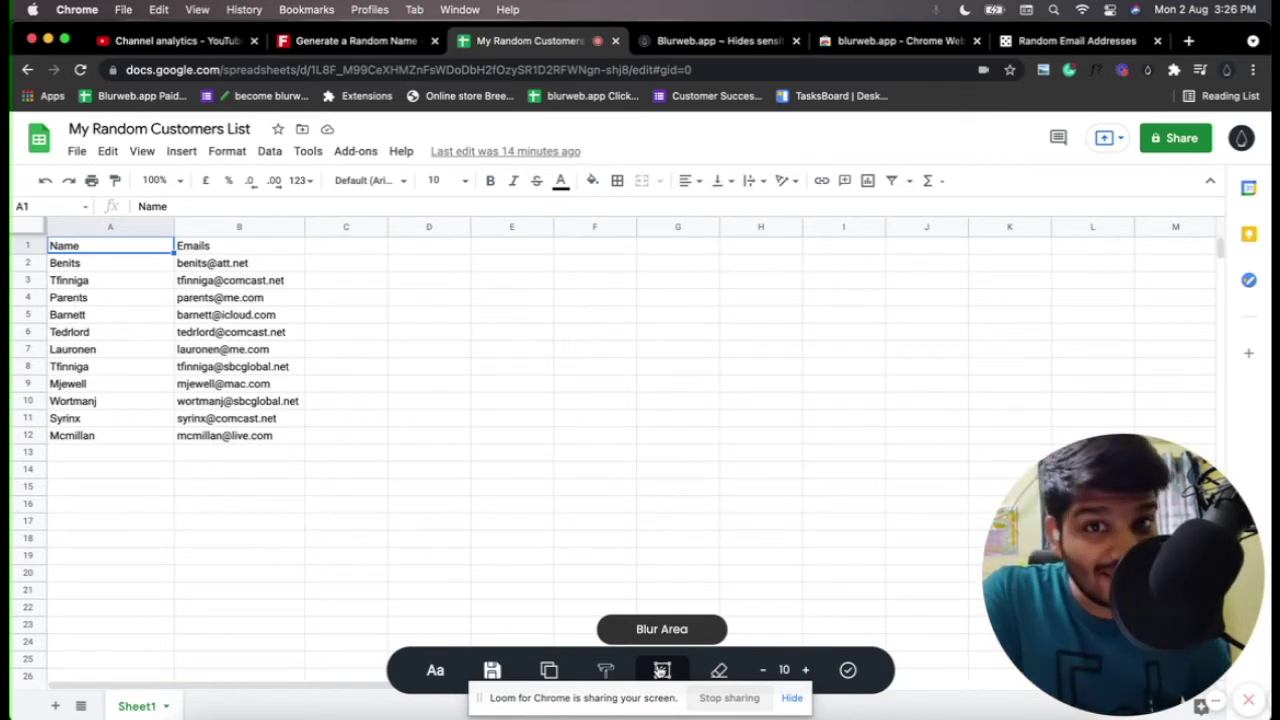
click(661, 670)
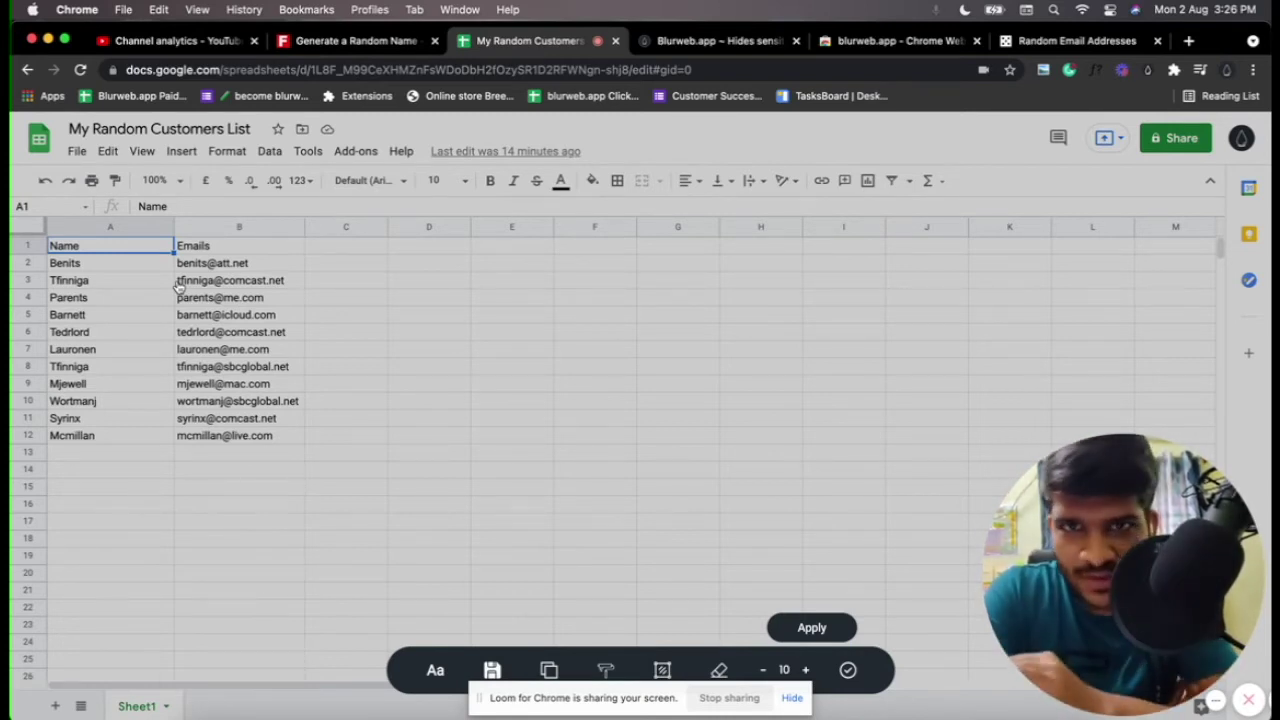
Step: Blur the Emails column over all visible rows, replacing a smaller trial area, then apply the area and finish blurring
mouse_move(176, 276)
mouse_down()
mouse_move(246, 374)
mouse_move(383, 289)
mouse_move(374, 403)
mouse_move(300, 372)
mouse_up()
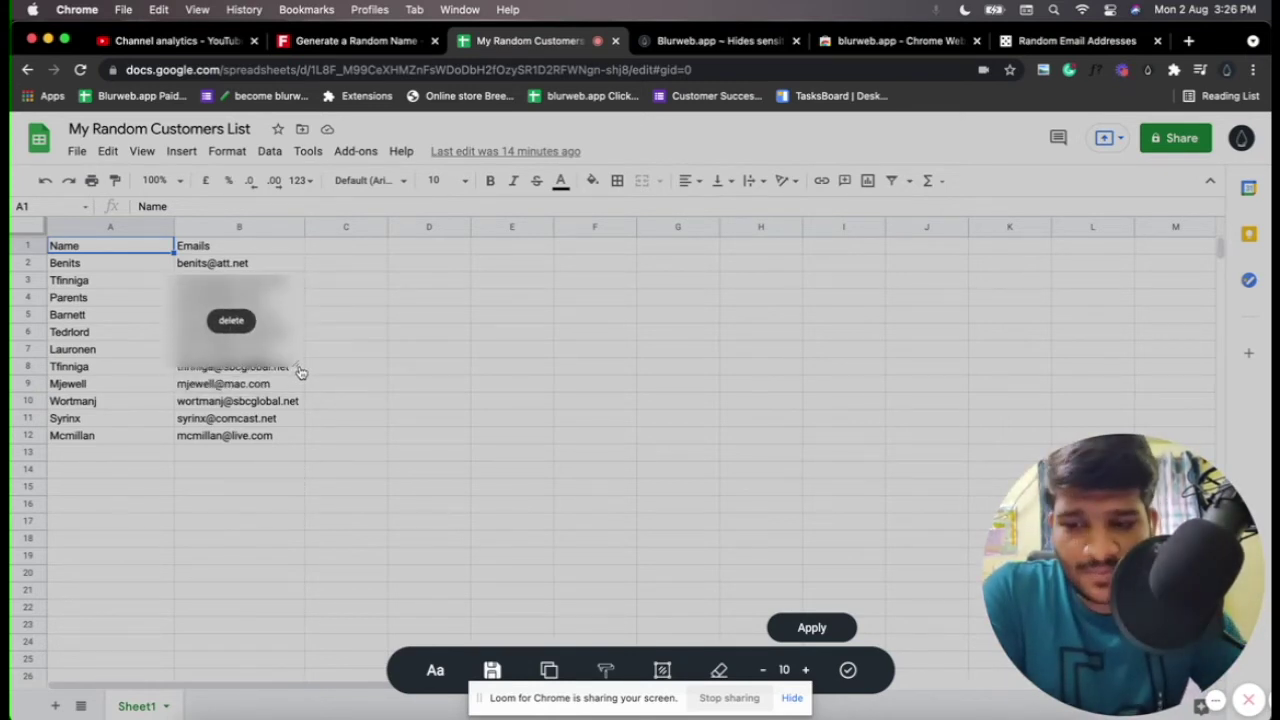
click(231, 320)
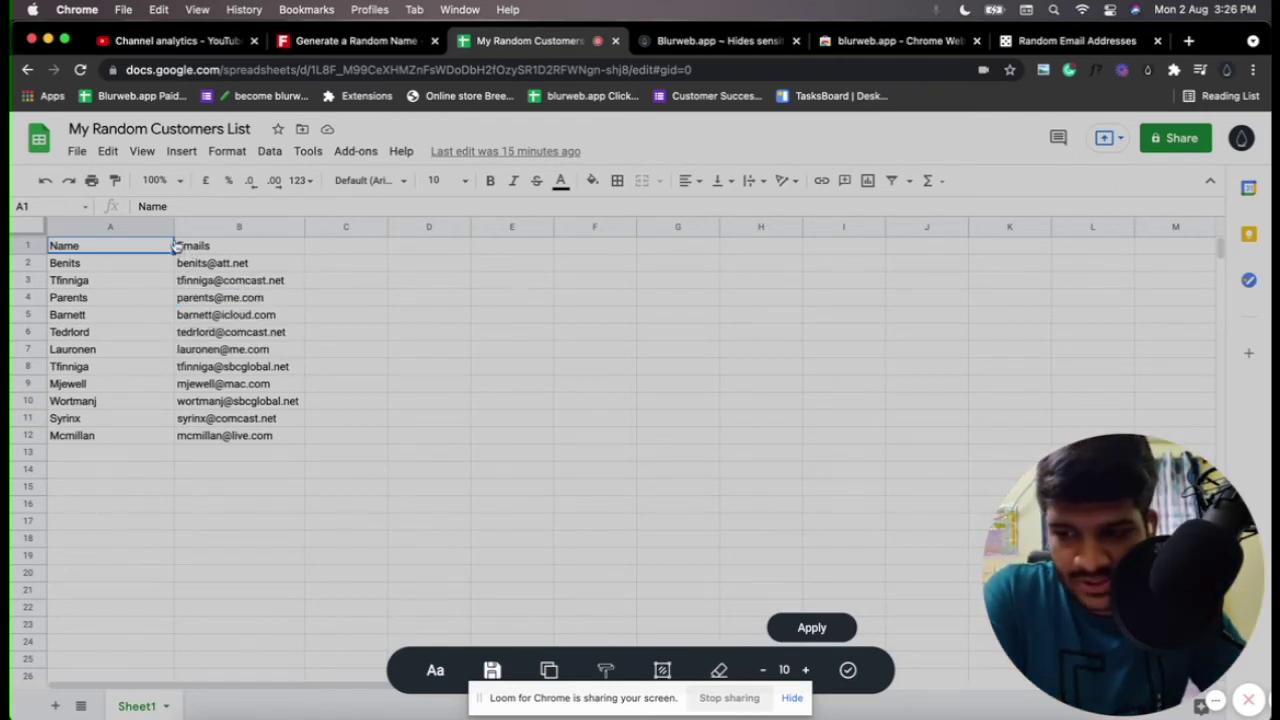
drag(176, 243, 298, 448)
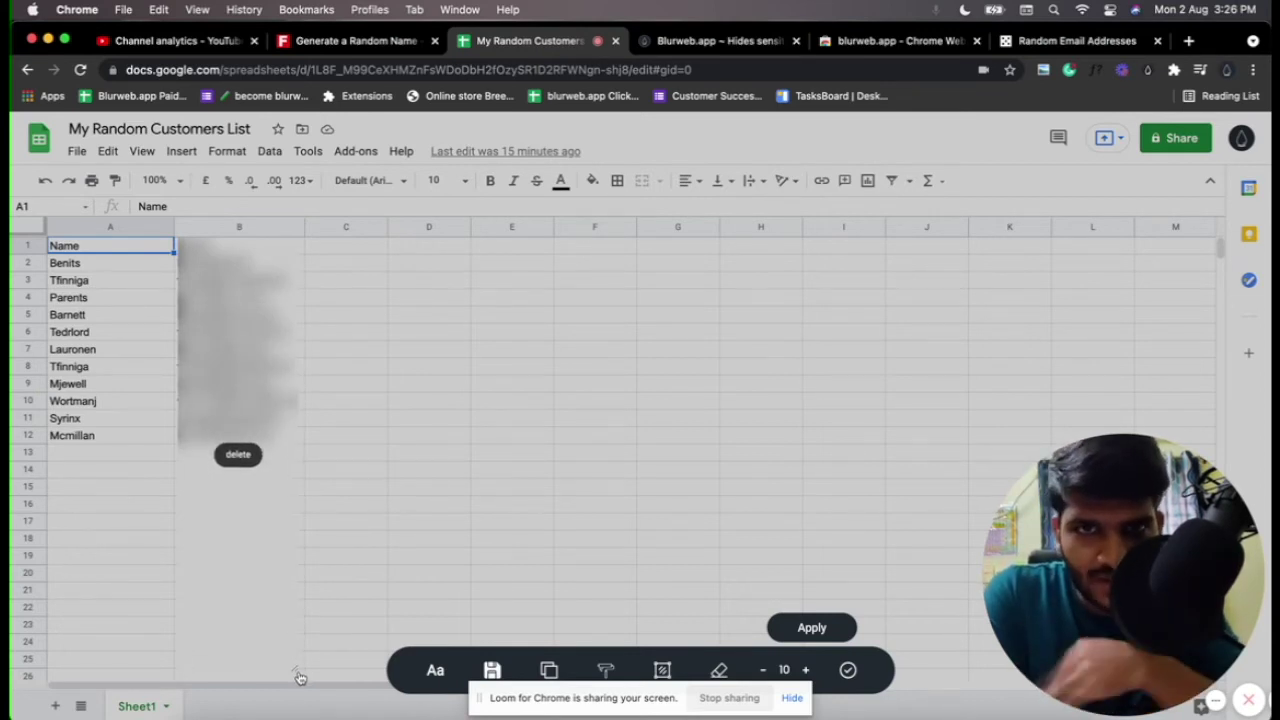
click(811, 626)
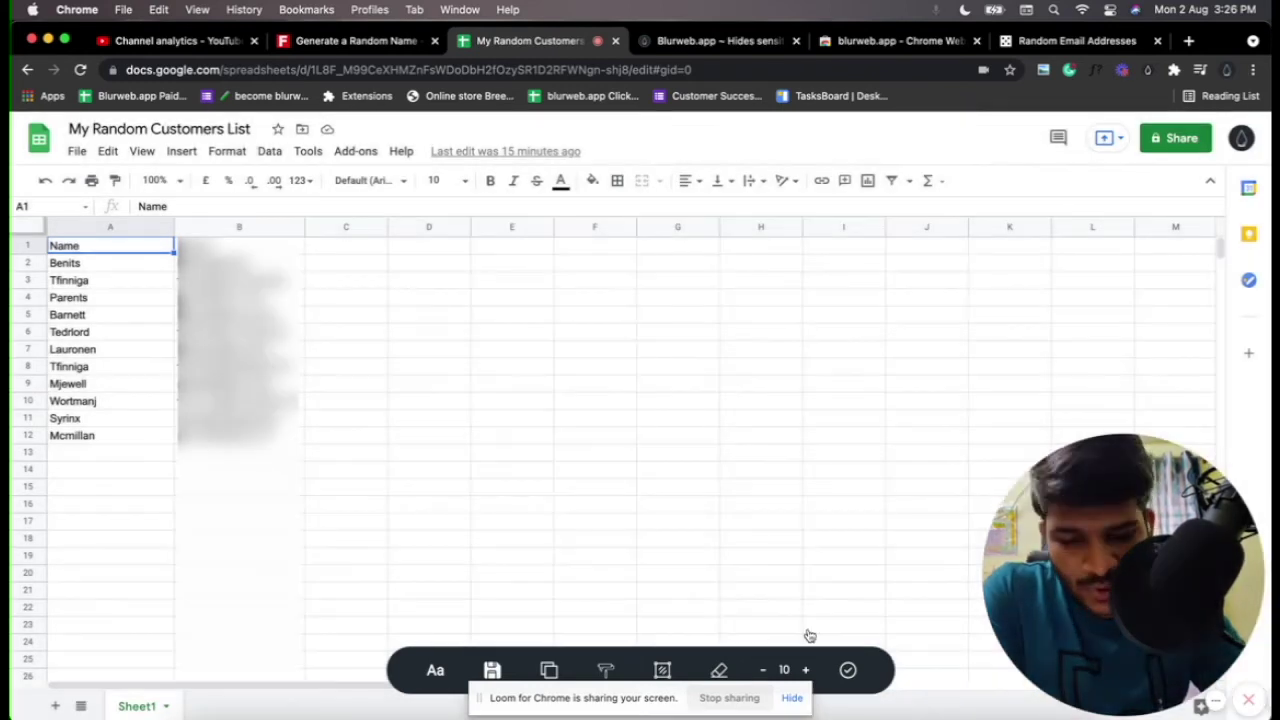
click(843, 668)
scroll(566, 427, down, 10)
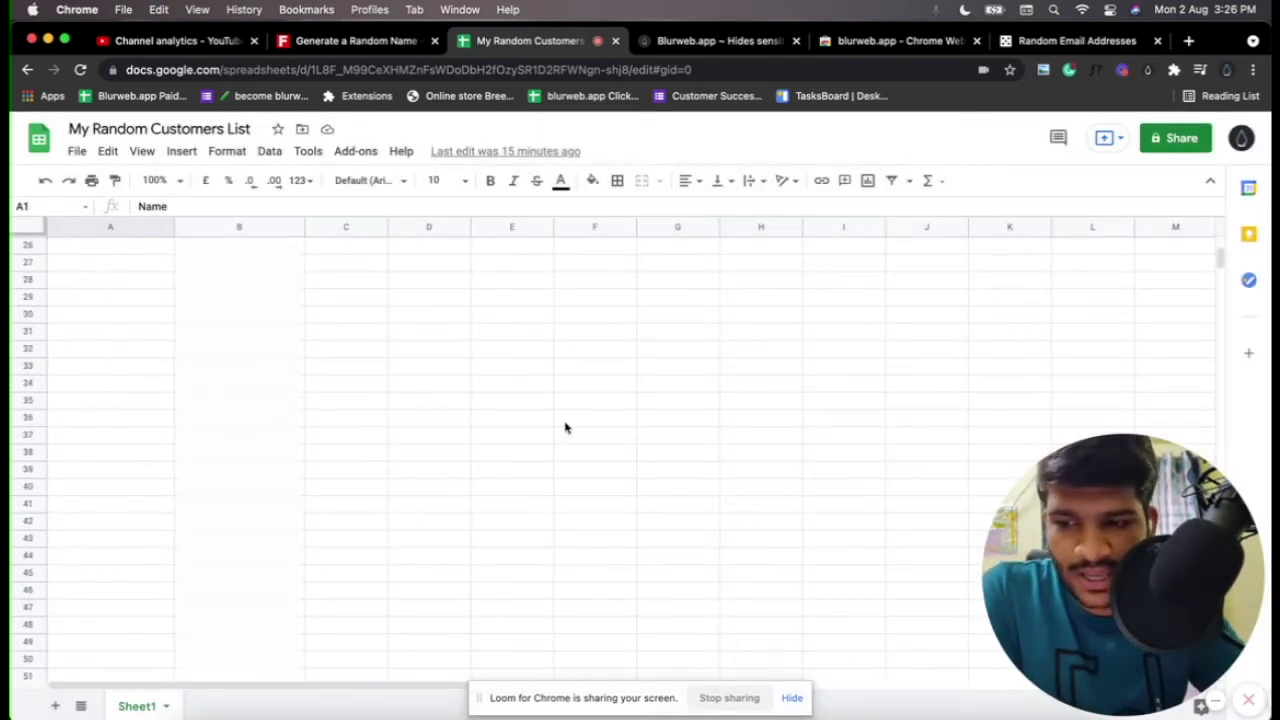
scroll(320, 460, up, 15)
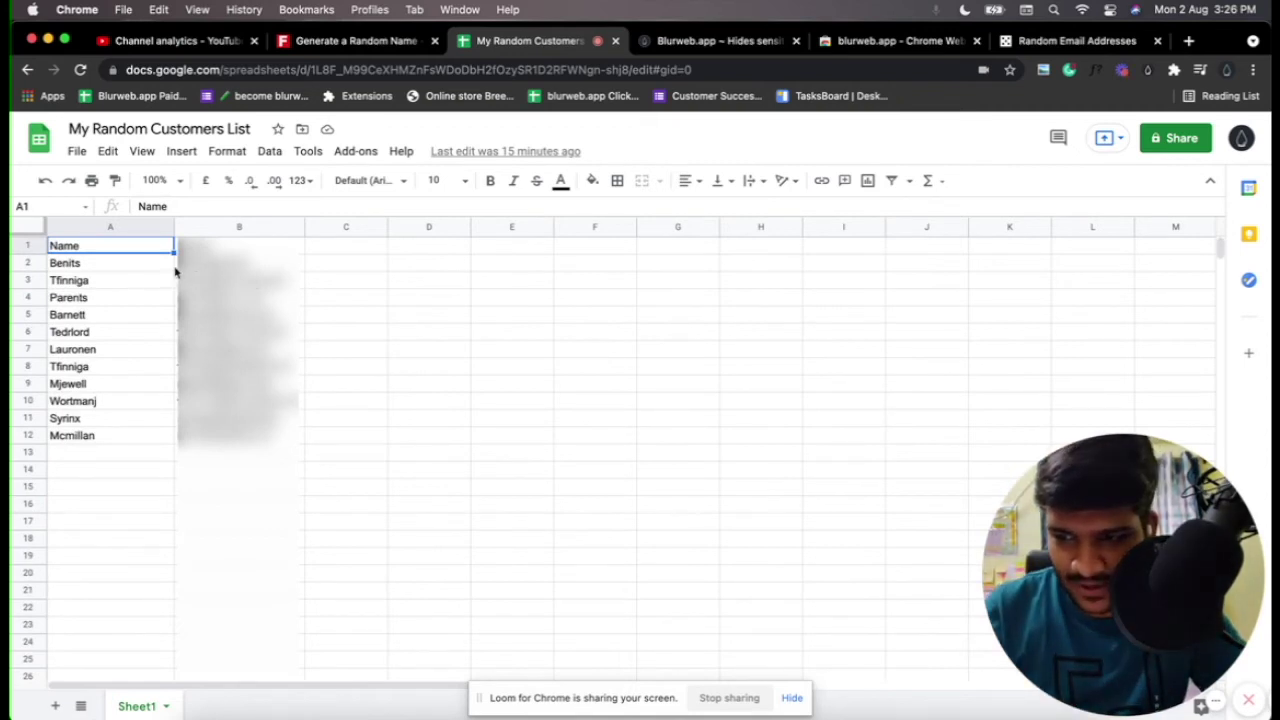
Step: Copy the customer rows A2:B12 and paste them repeatedly into A13:B45
drag(175, 265, 167, 625)
key(super+c)
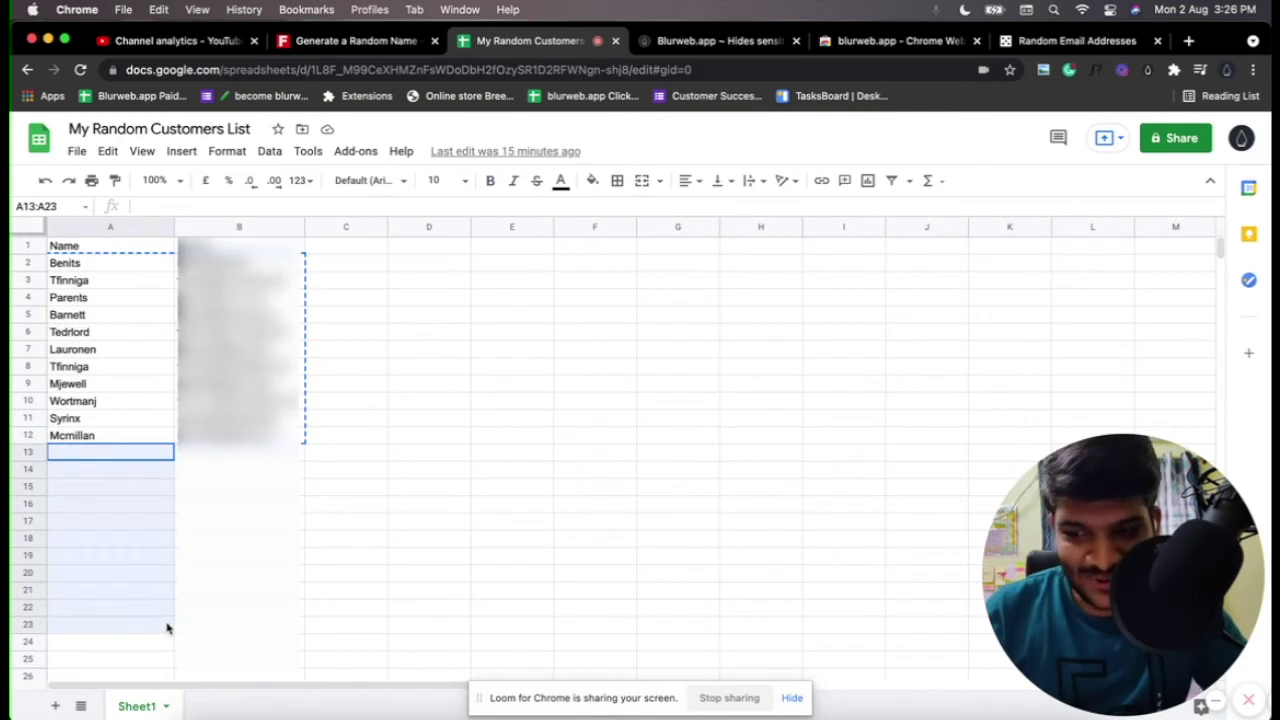
click(124, 527)
drag(170, 458, 160, 695)
key(super+v)
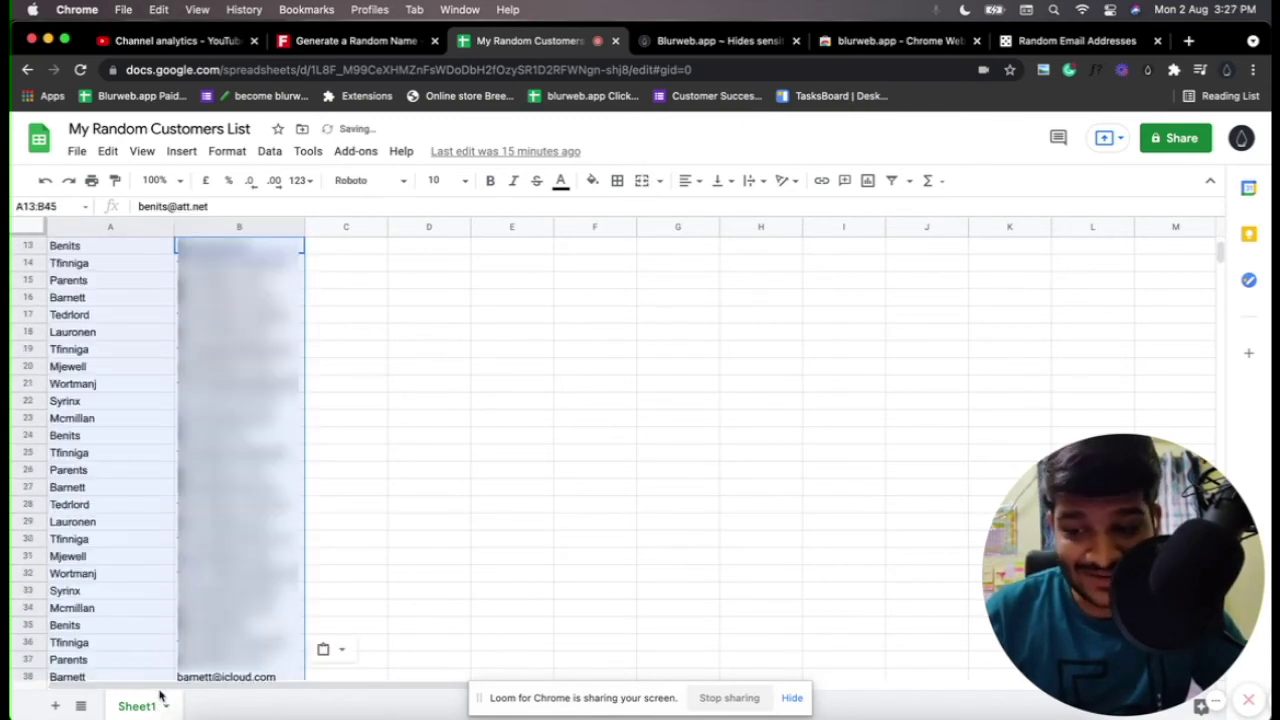
scroll(157, 392, up, 4)
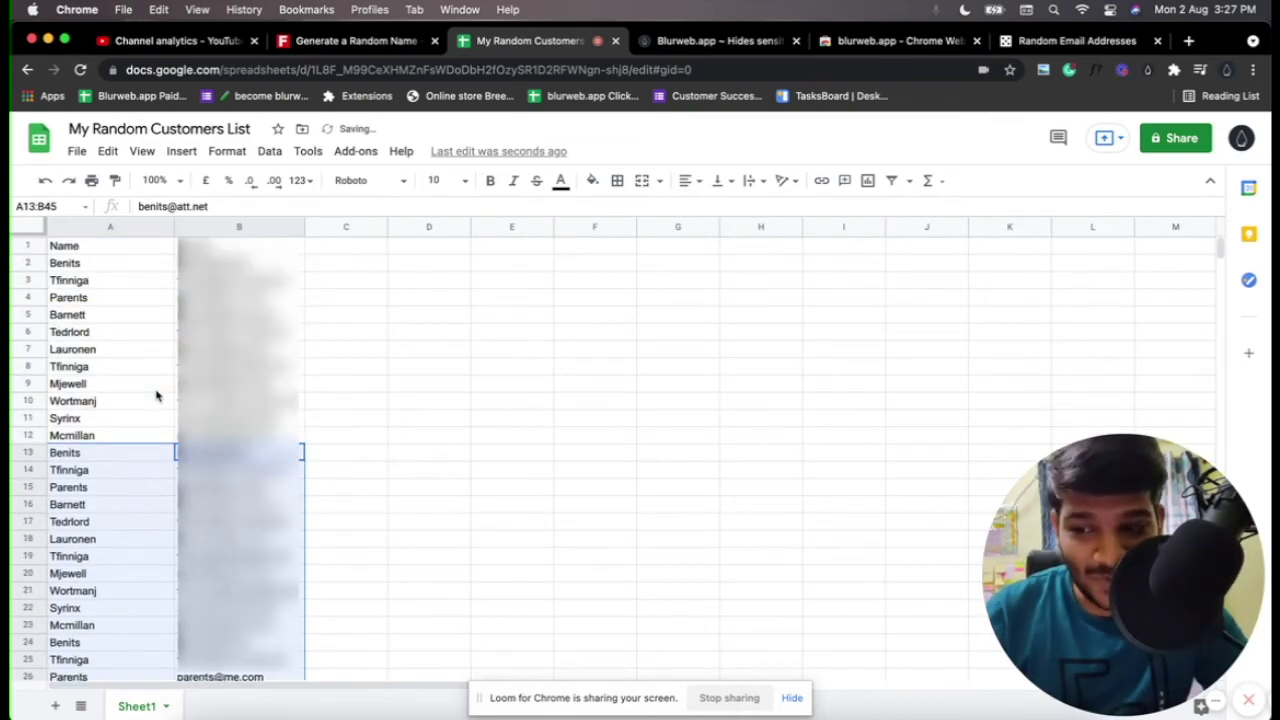
Step: Blur the exposed email in row 26 of the Emails column with the Blur Area tool and apply the area
click(157, 390)
scroll(157, 390, down, 15)
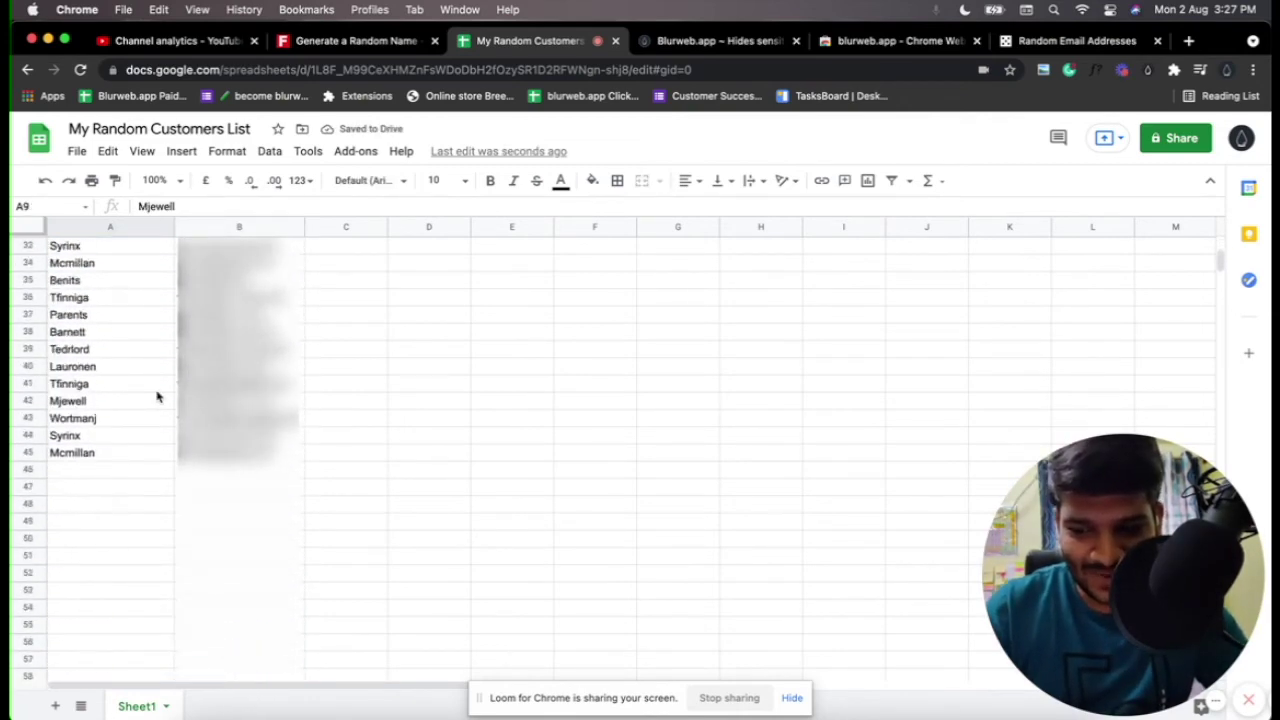
scroll(157, 390, up, 15)
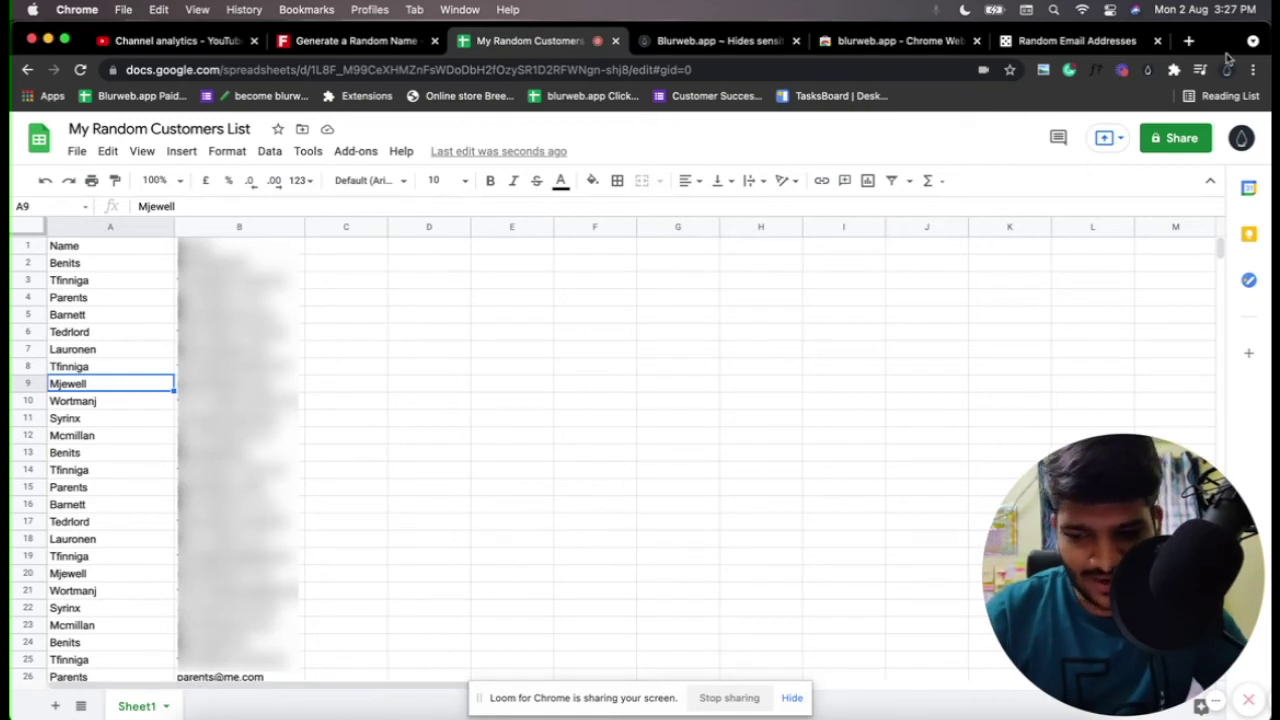
click(1172, 72)
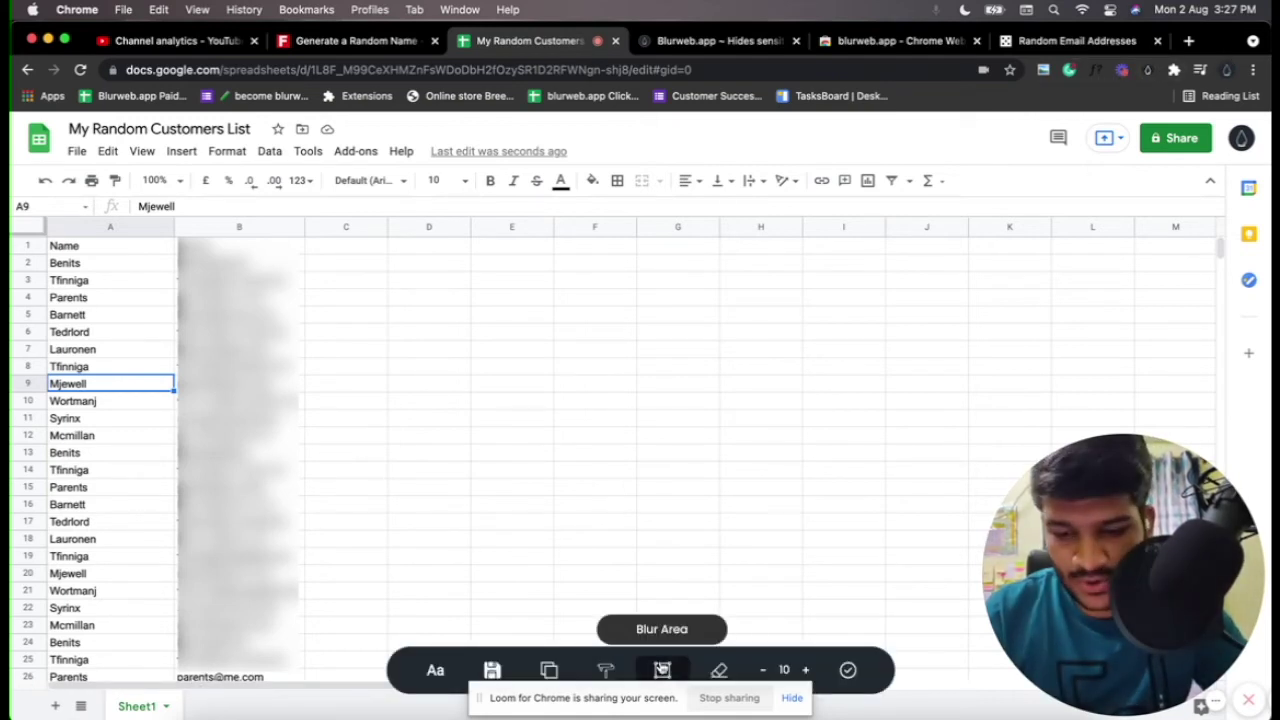
click(662, 670)
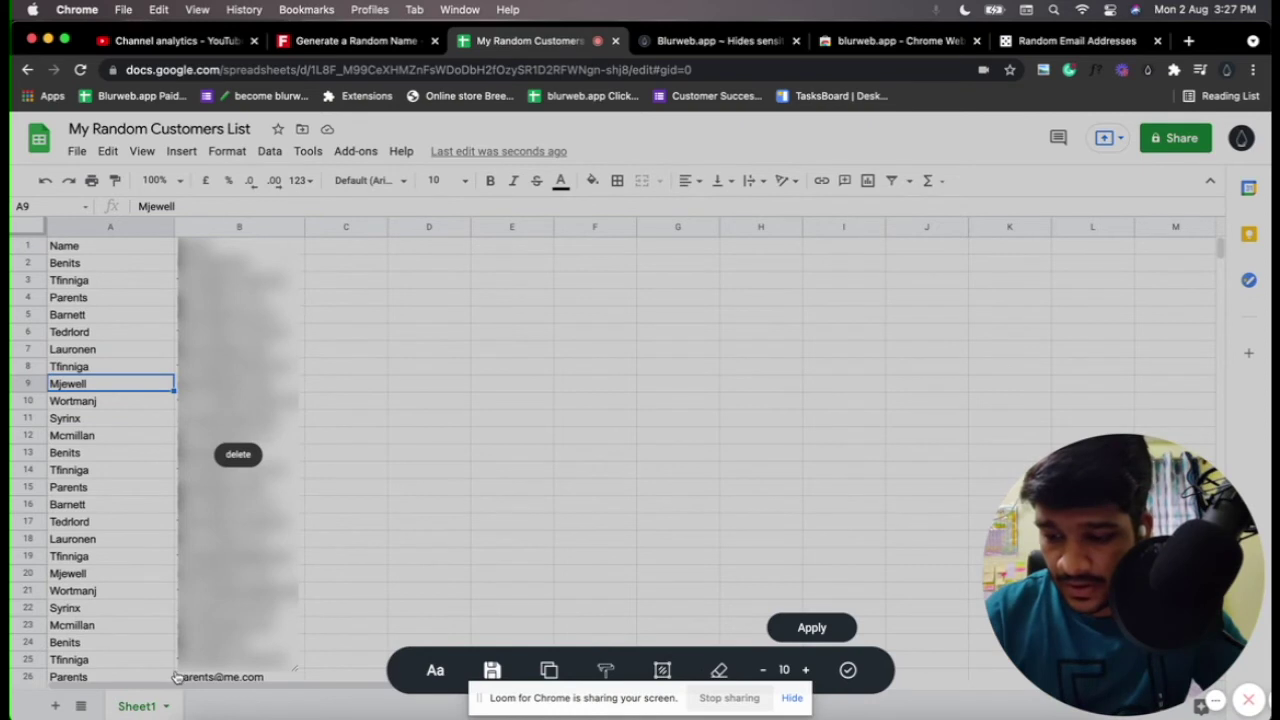
drag(238, 680, 312, 690)
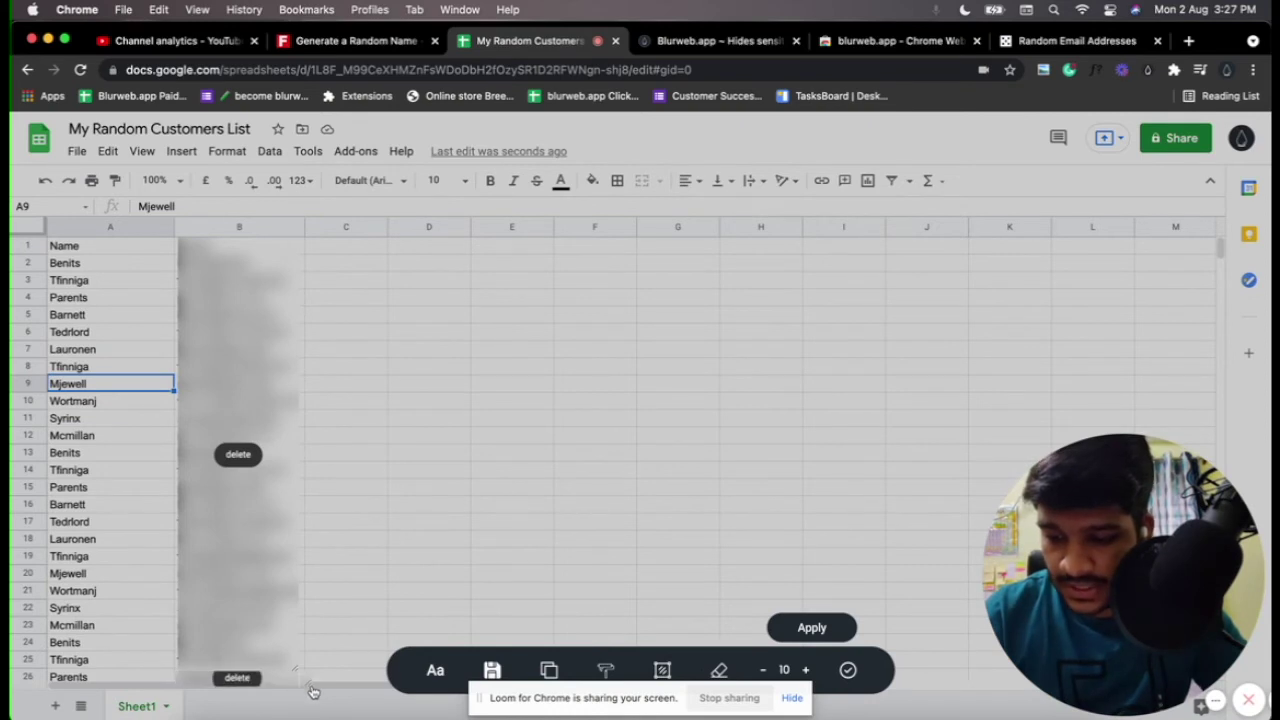
click(810, 629)
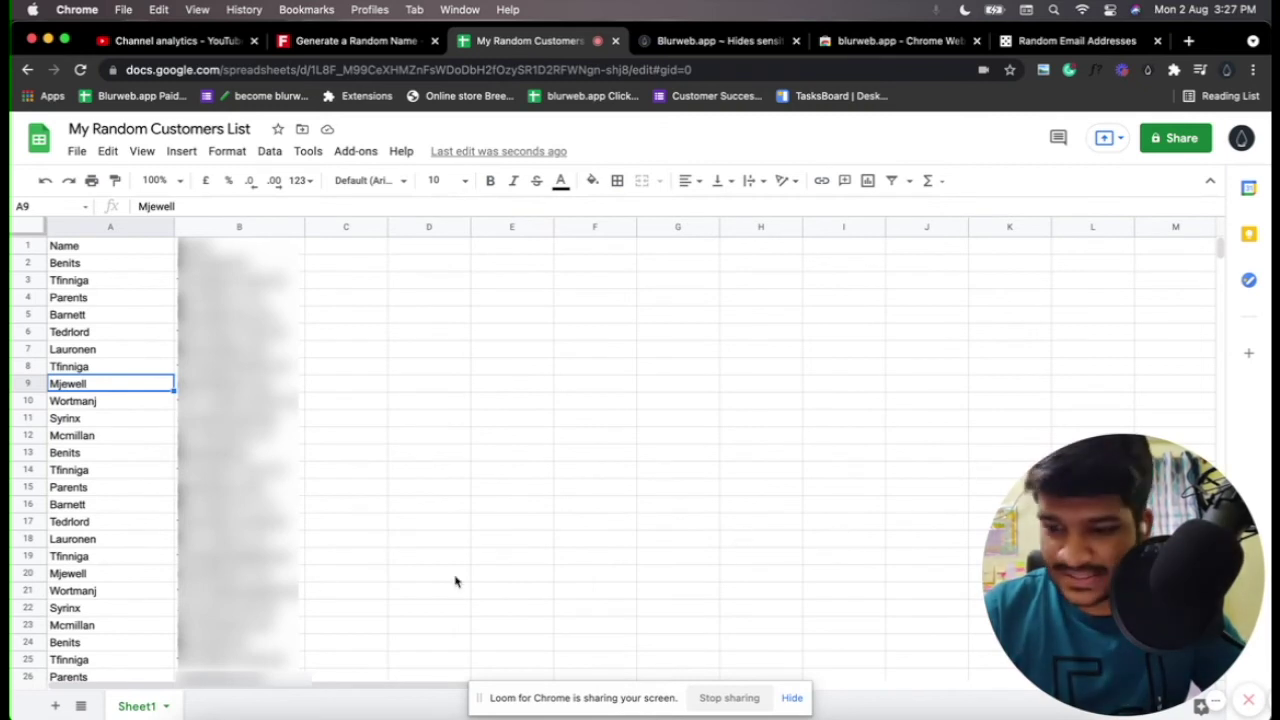
scroll(322, 587, down, 1)
scroll(322, 587, up, 1)
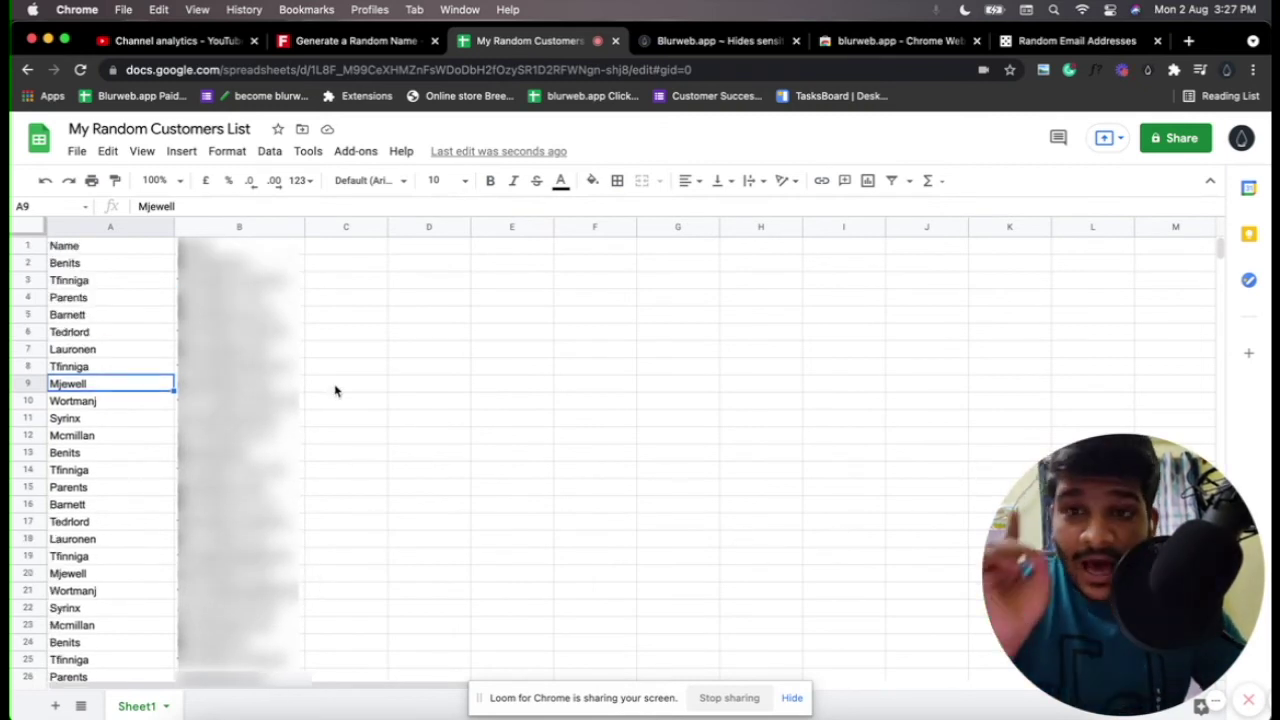
Step: Reload the spreadsheet and, with Keep Blur turned on, blur the Emails column over all visible rows using Blur Area
click(81, 70)
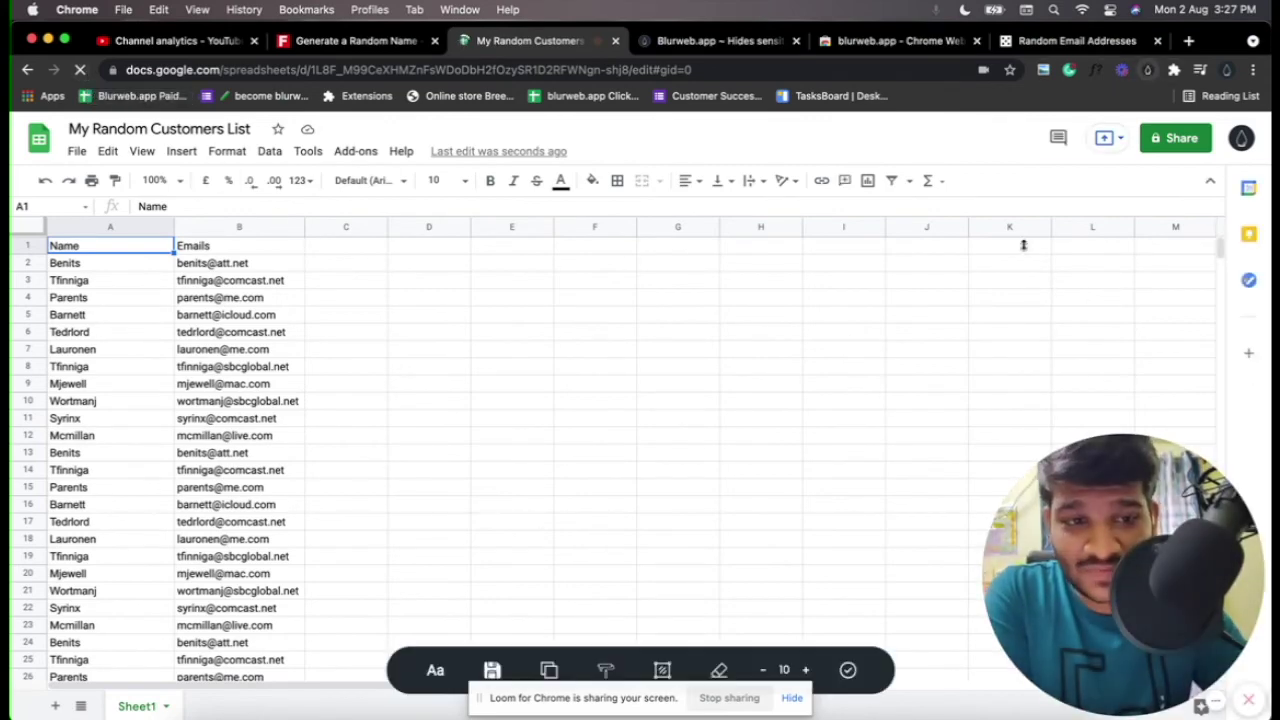
click(489, 670)
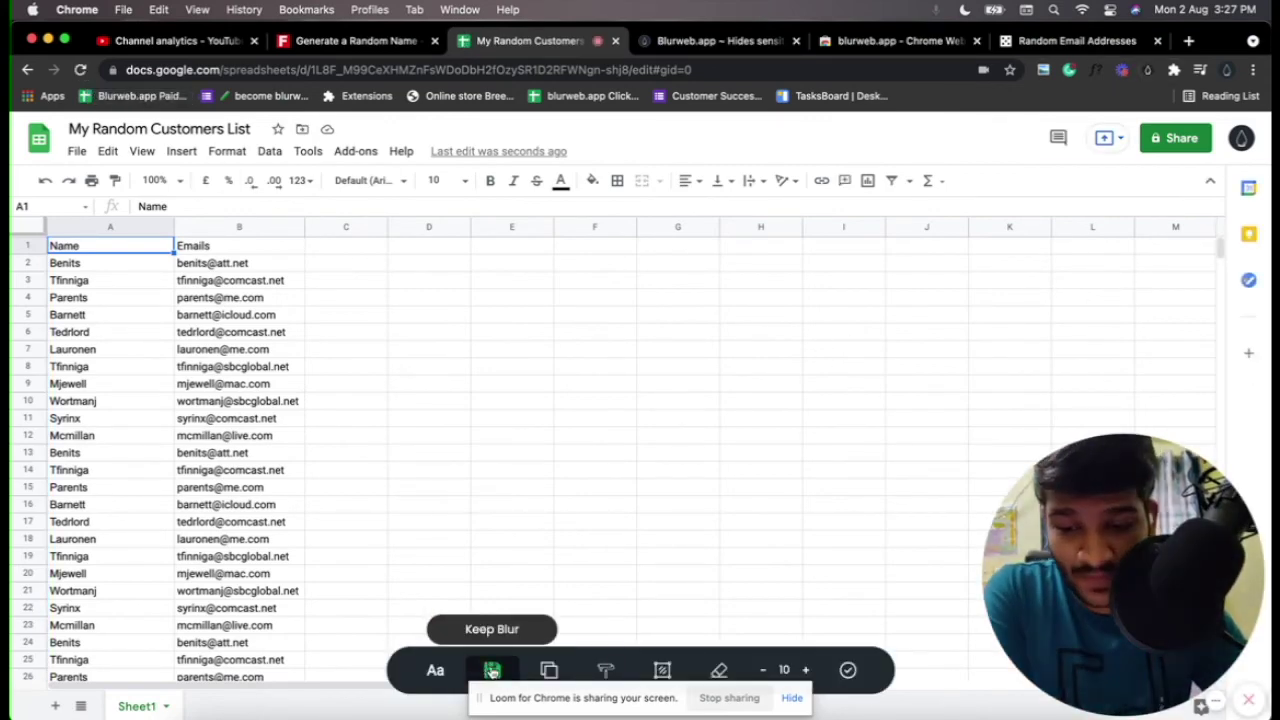
click(664, 672)
drag(174, 236, 310, 693)
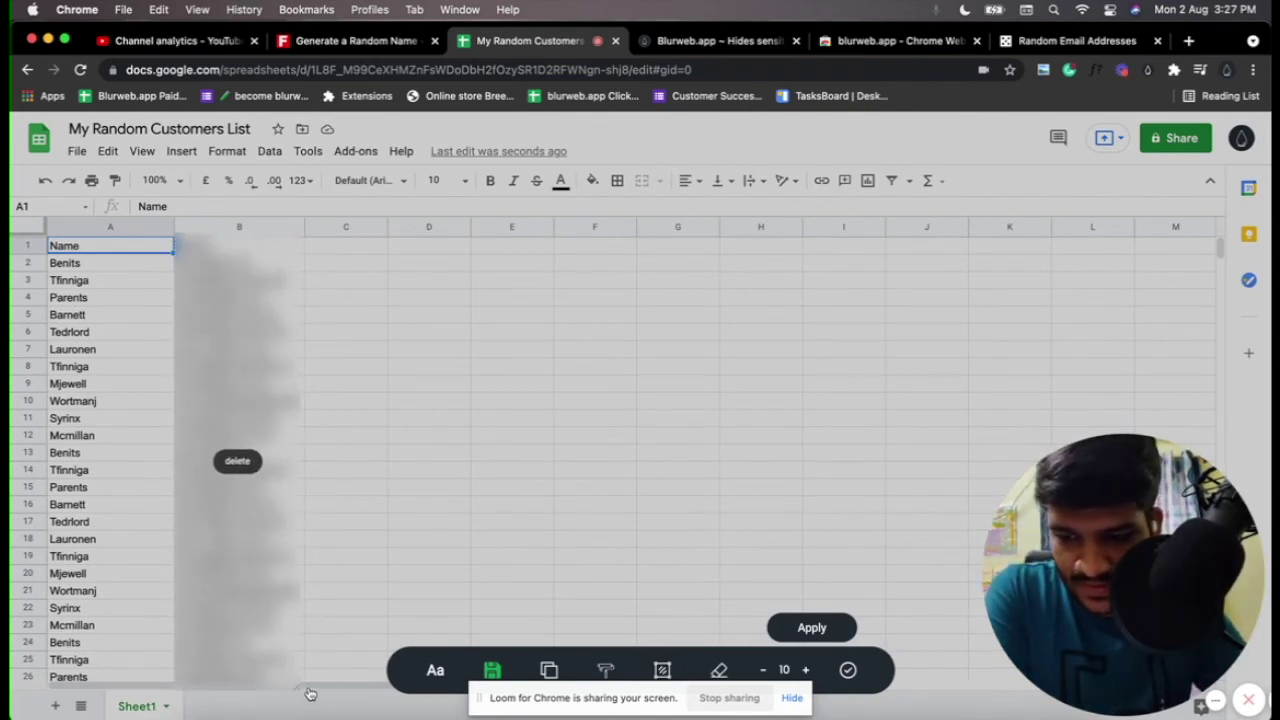
click(848, 660)
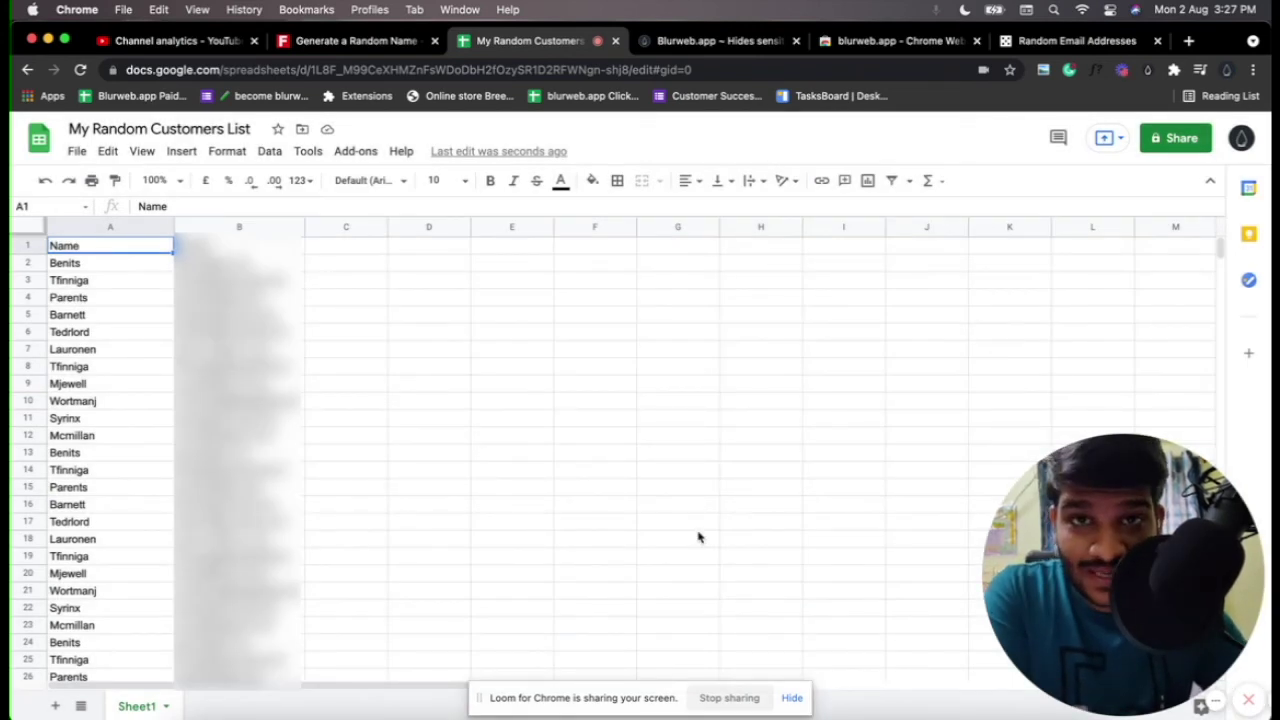
Step: Copy the spreadsheet's URL, close its tab and reopen the spreadsheet in a new tab
click(245, 66)
key(super+c)
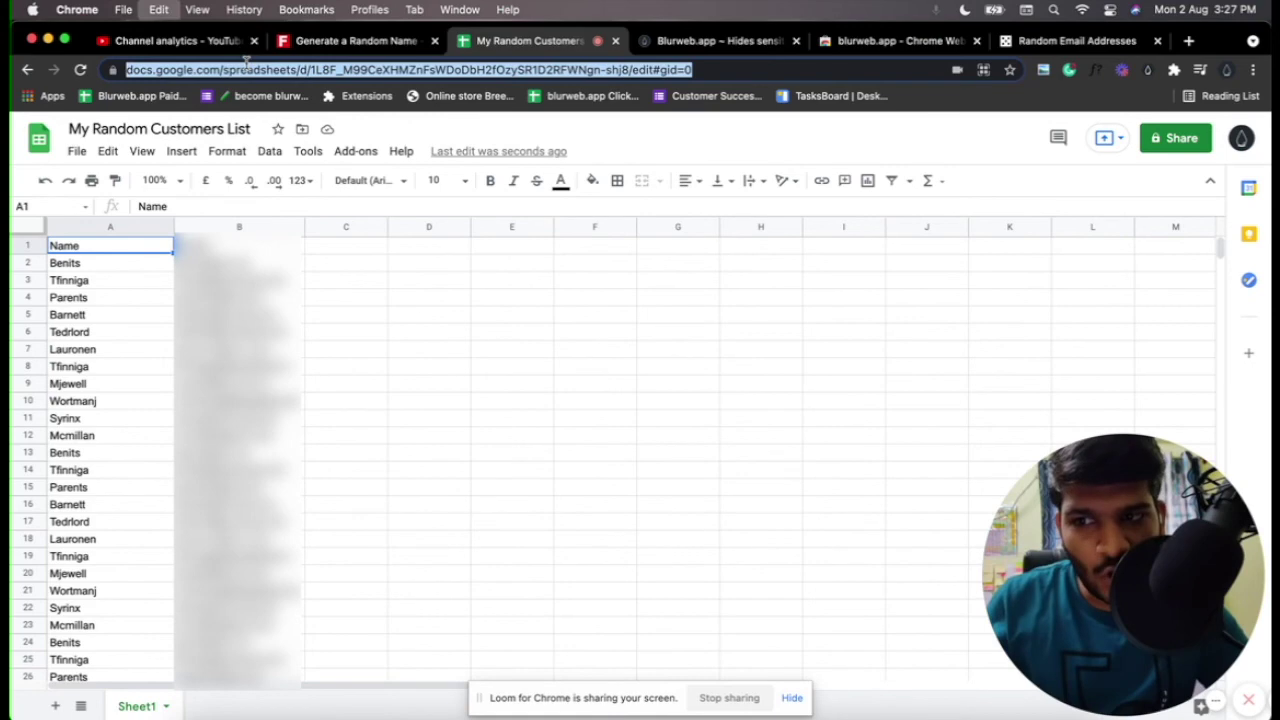
click(616, 41)
click(1086, 41)
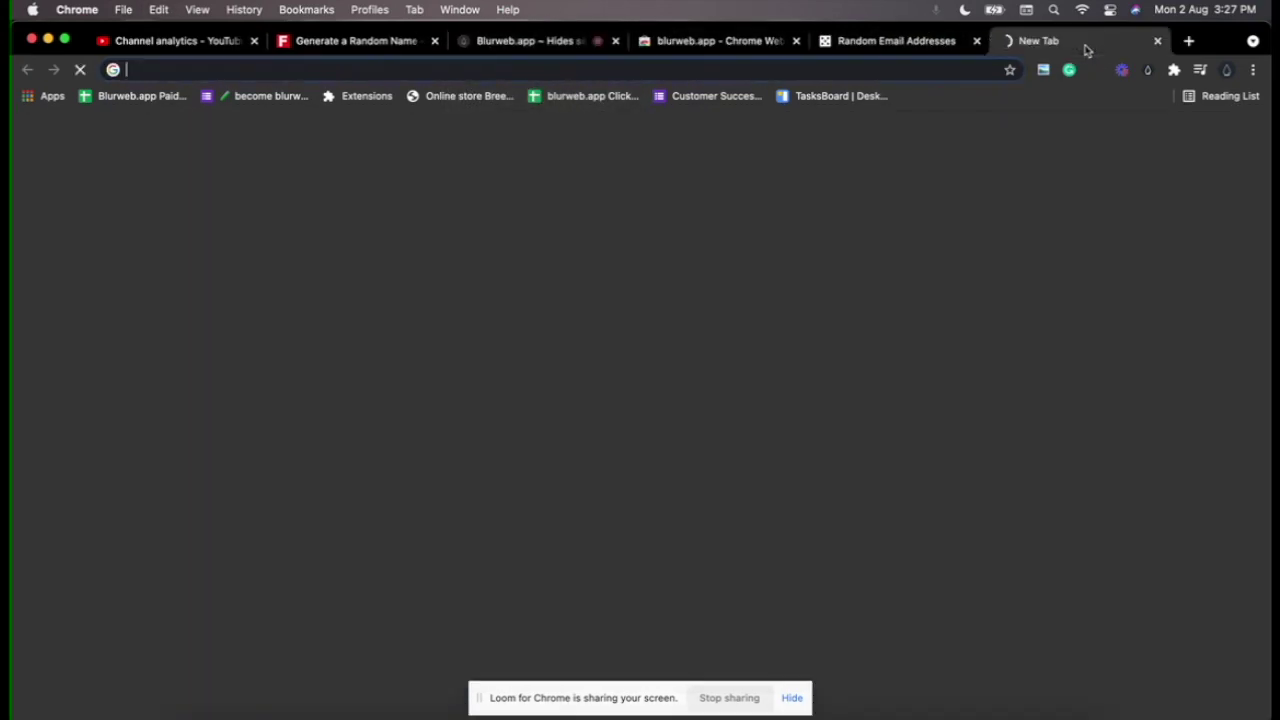
key(super+v)
key(Return)
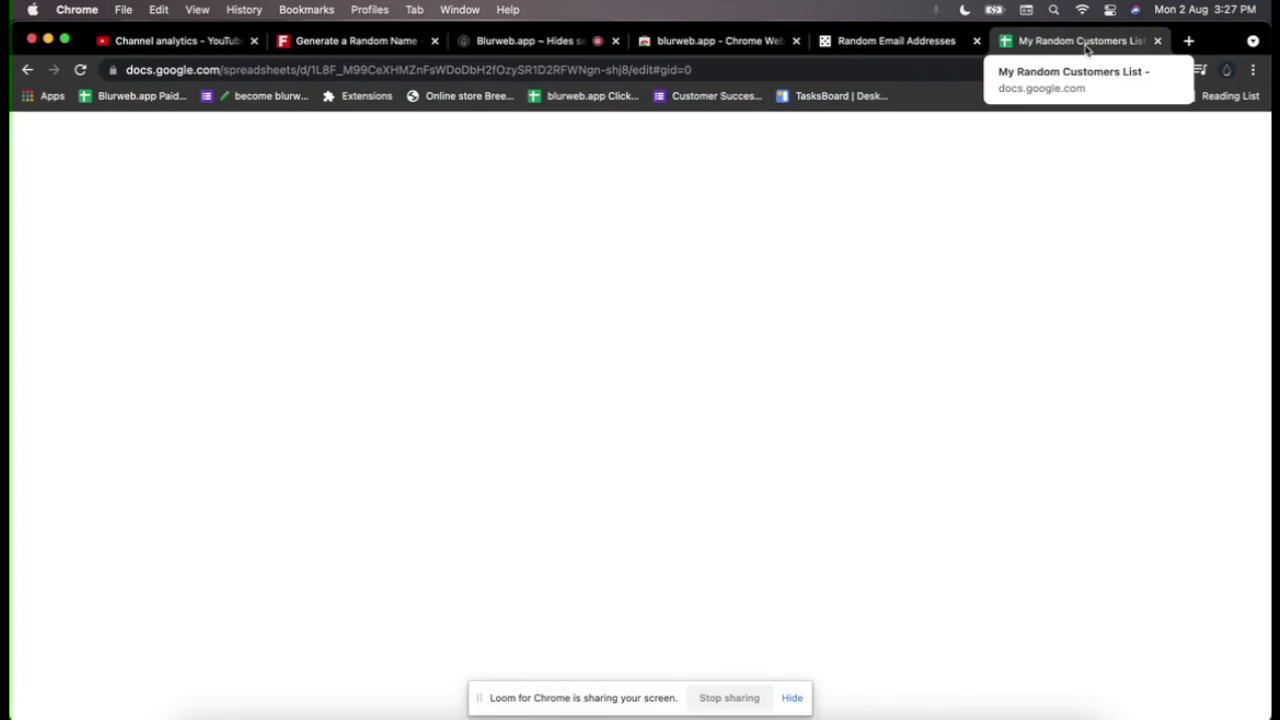